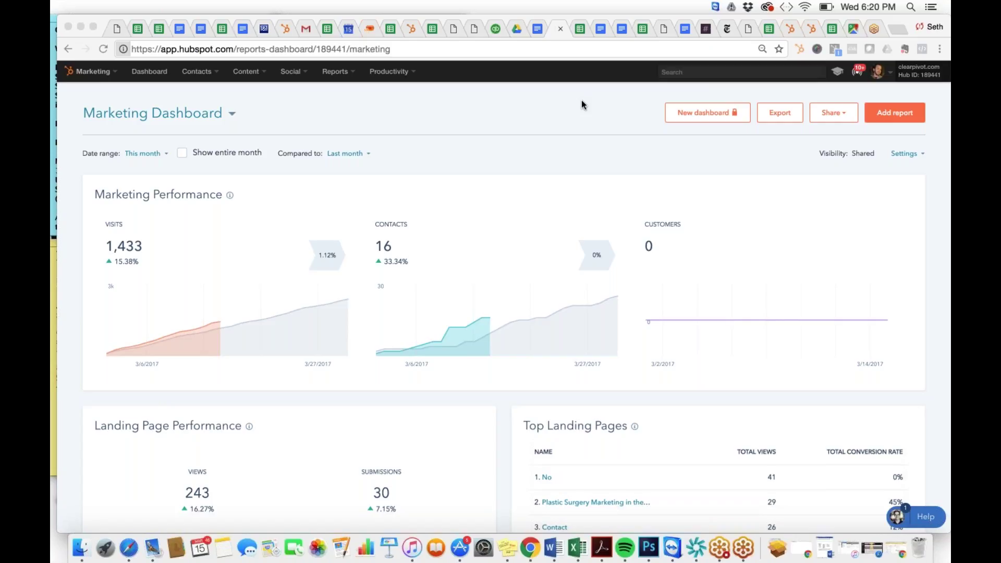
- Open the blog post manager and start a new composition
left_click(253, 74)
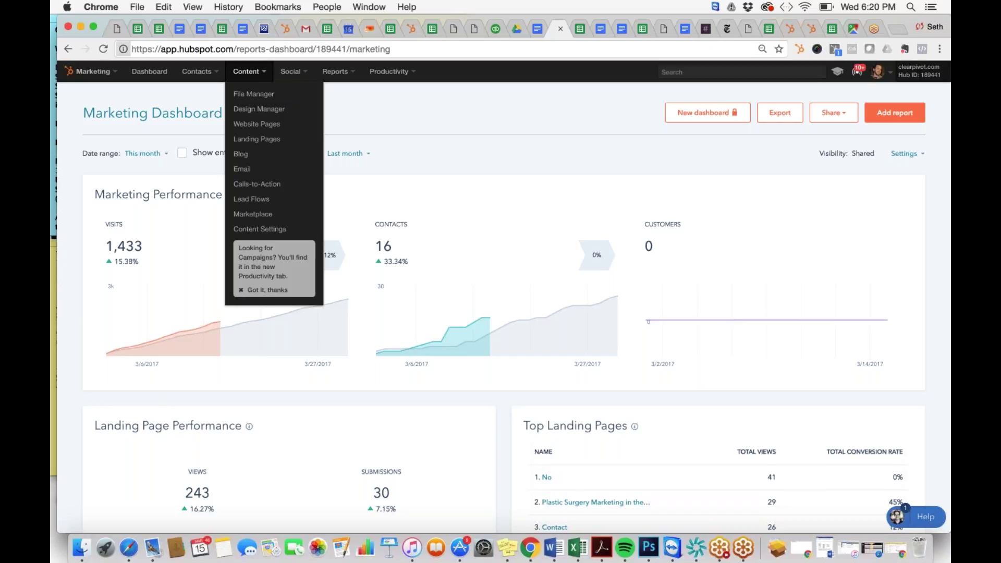
left_click(242, 155)
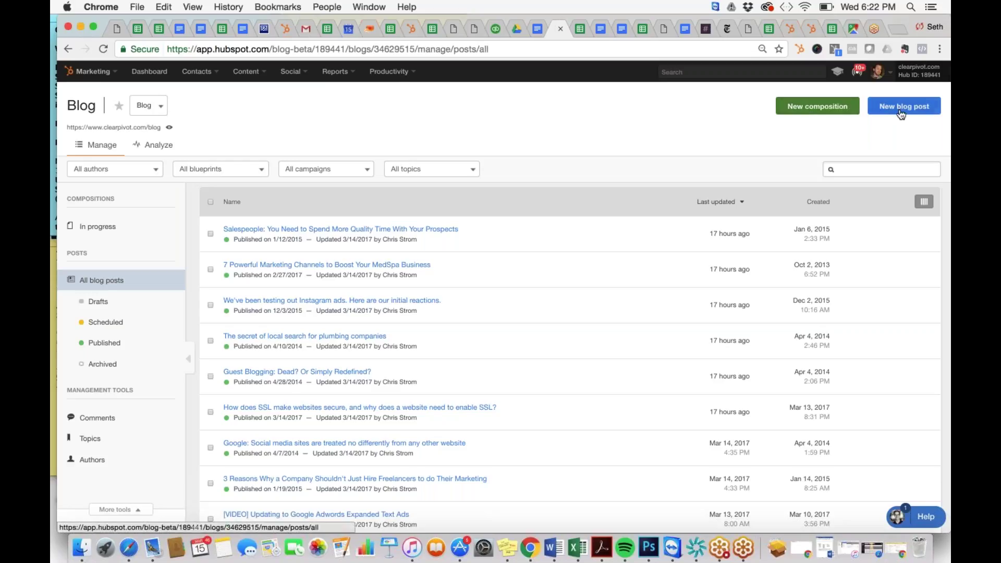
left_click(825, 109)
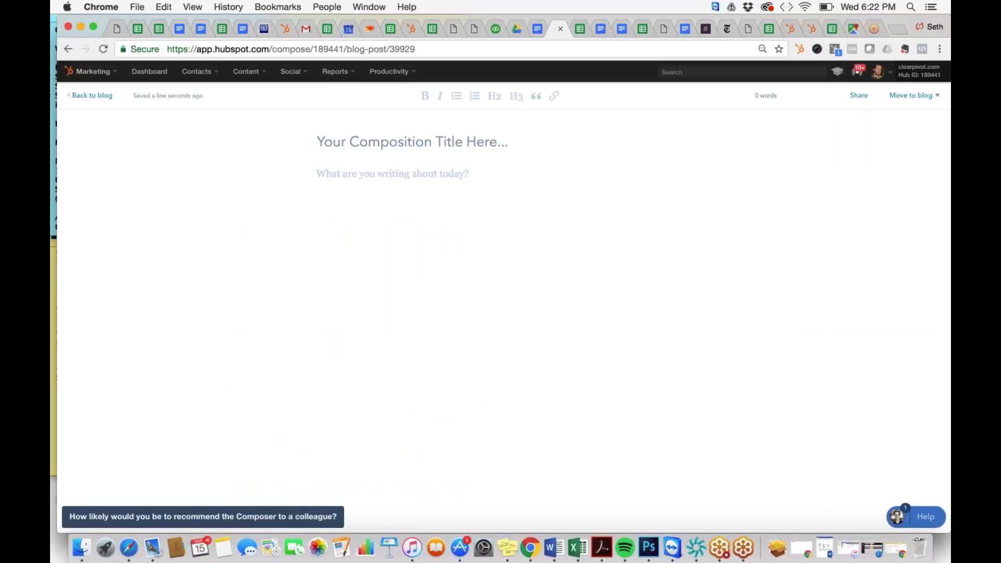
- Copy the heading "ClearPivot’s Top 10 Articles in 2016" from the Google Docs document into the composition's title
left_click(532, 30)
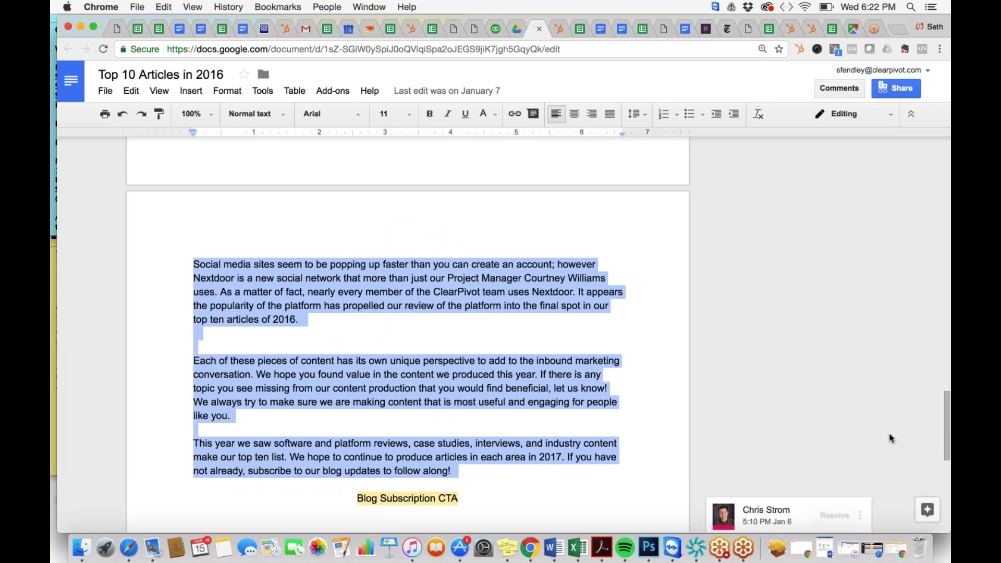
left_click_drag(941, 432, 777, 183)
left_click_drag(495, 366, 328, 360)
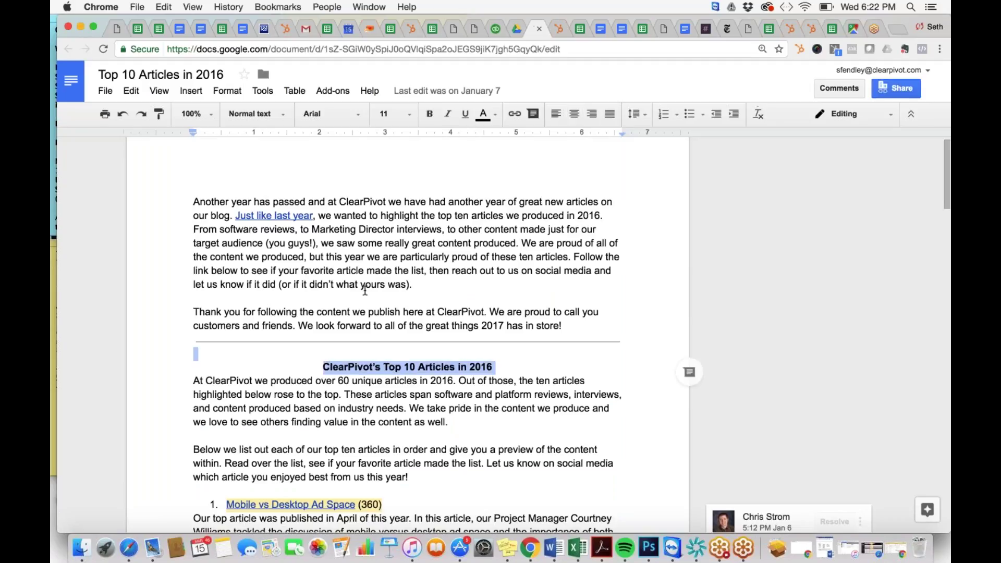
left_click(558, 29)
left_click(365, 137)
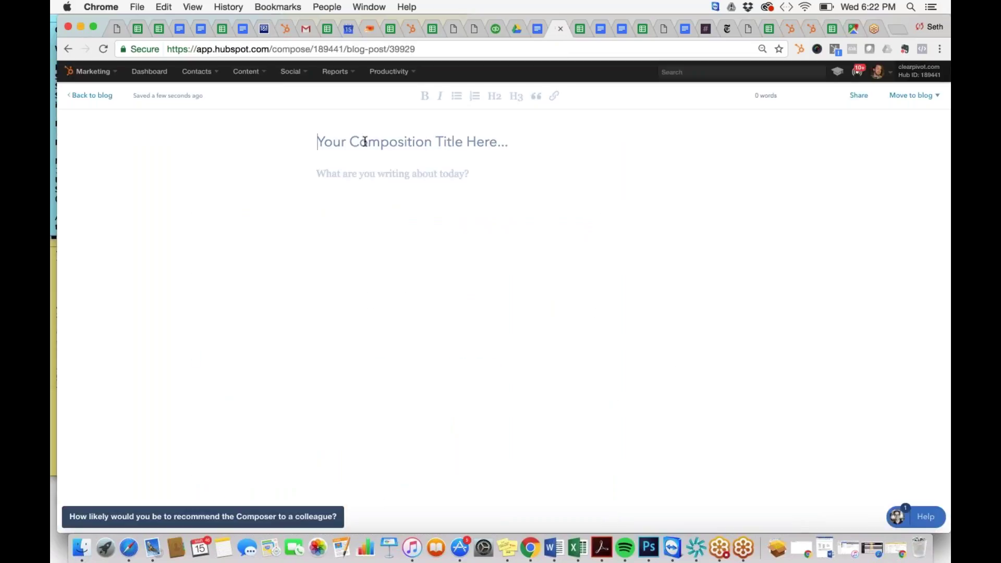
type("ClearPivot’s Top 10 Articles in 2016")
- Copy the article text below the heading in the Google Docs document and paste it as the composition's body
left_click(533, 29)
left_click(192, 380)
left_click_drag(192, 381, 536, 456)
left_click(556, 29)
key("Return")
key("super+v")
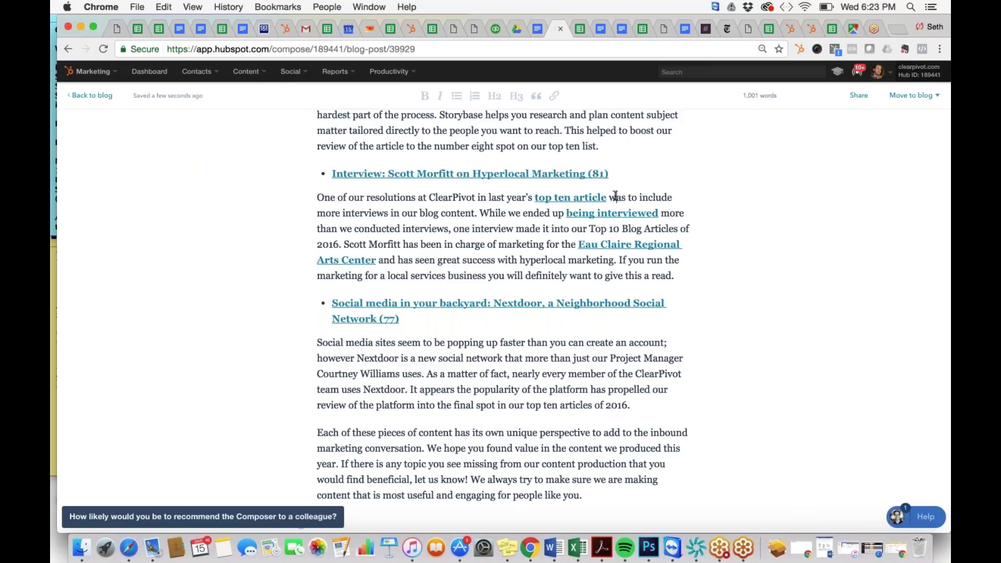
- Link the bullet "Comparison: Salesforce Social Suite vs HubSpot (250)" to the suggested blog article "Comparison: Salesforce Social Studio vs. HubSpot's social tool"
scroll(616, 195, "up", 1)
scroll(615, 195, "up", 15)
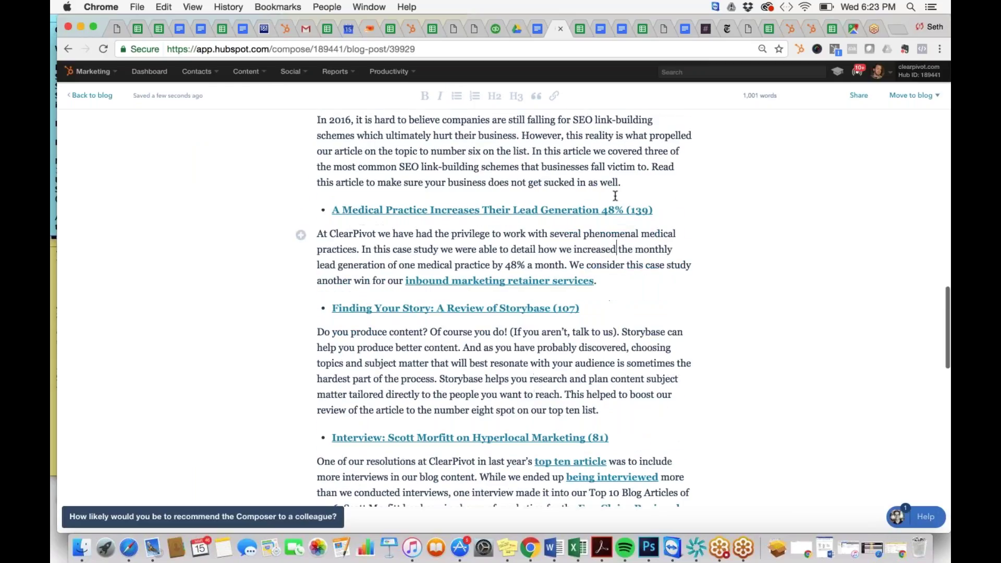
scroll(615, 195, "up", 13)
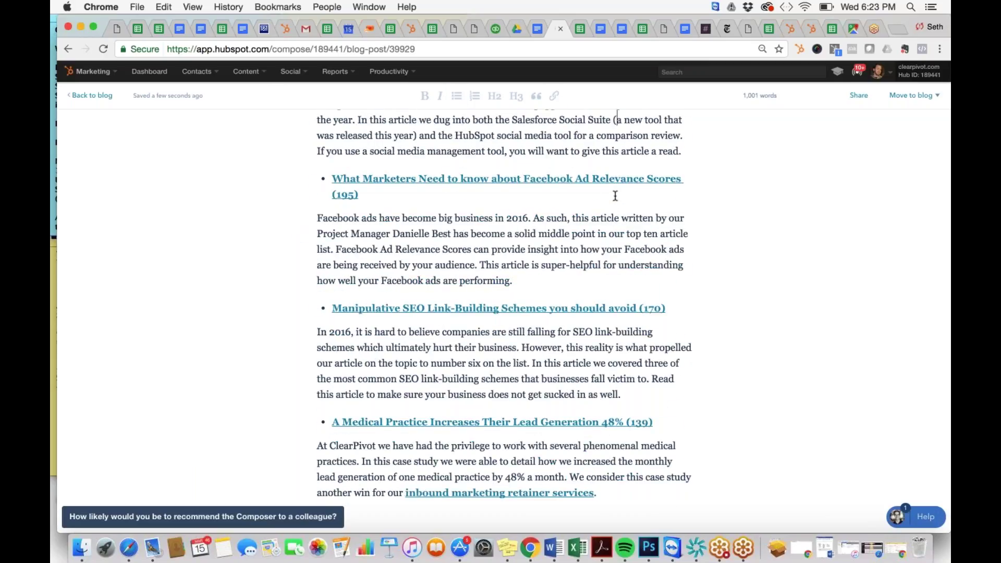
scroll(615, 196, "up", 12)
scroll(615, 196, "up", 11)
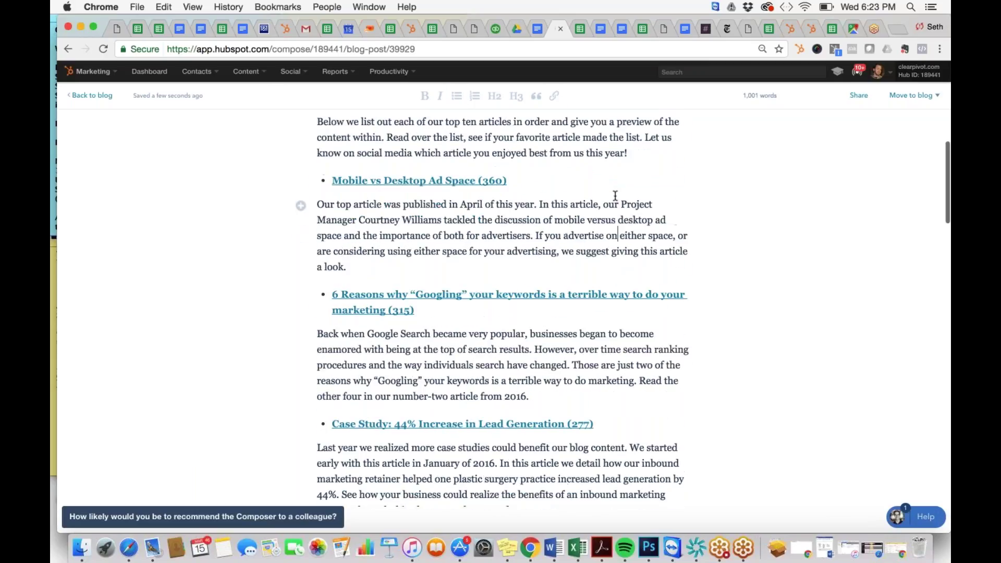
scroll(615, 195, "down", 11)
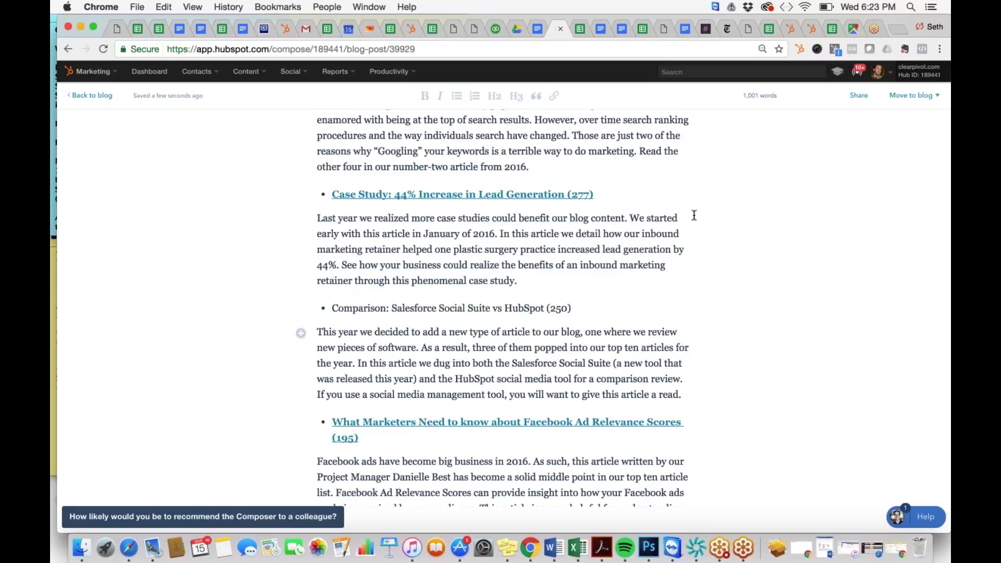
left_click_drag(576, 308, 332, 311)
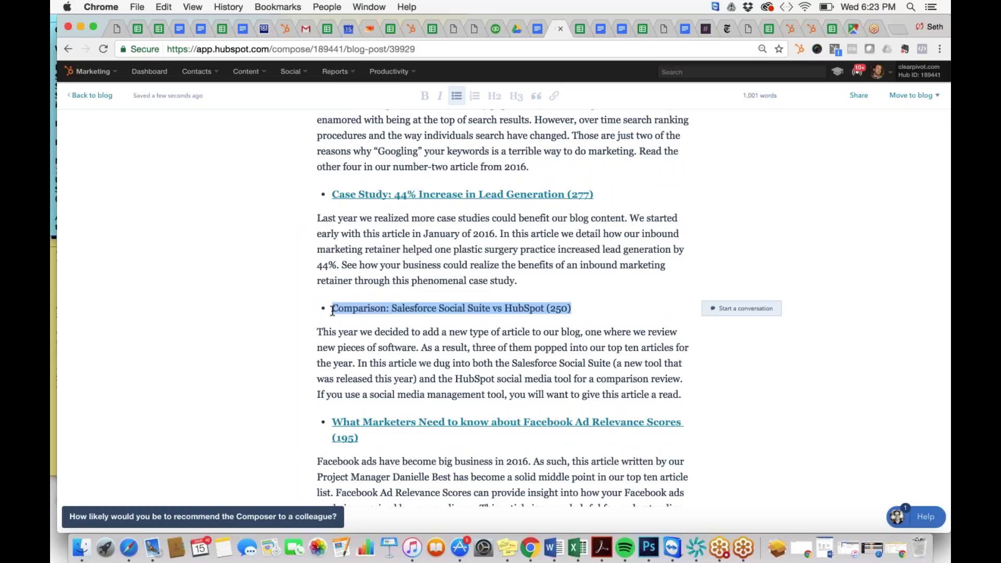
left_click(553, 103)
type("Compar")
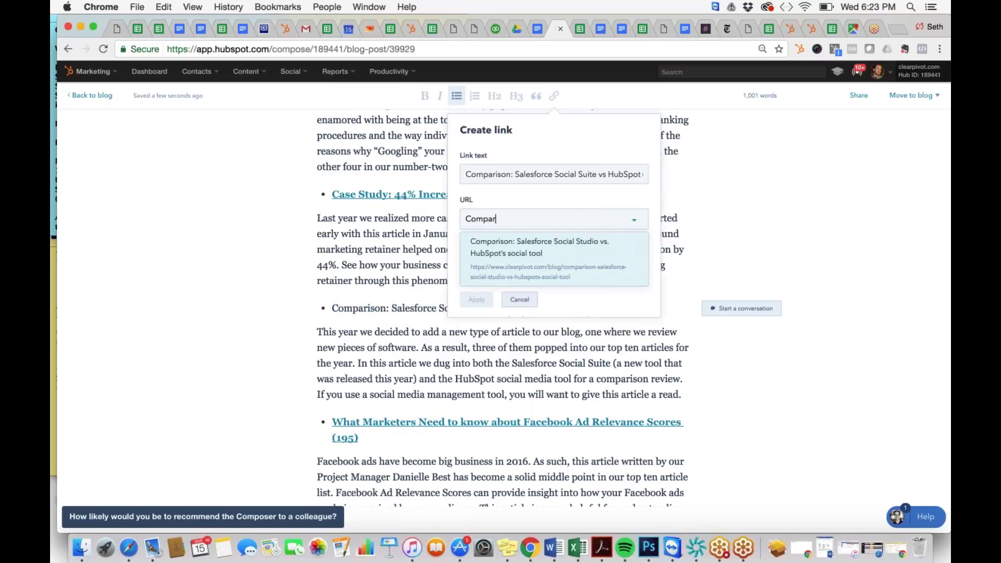
left_click(546, 246)
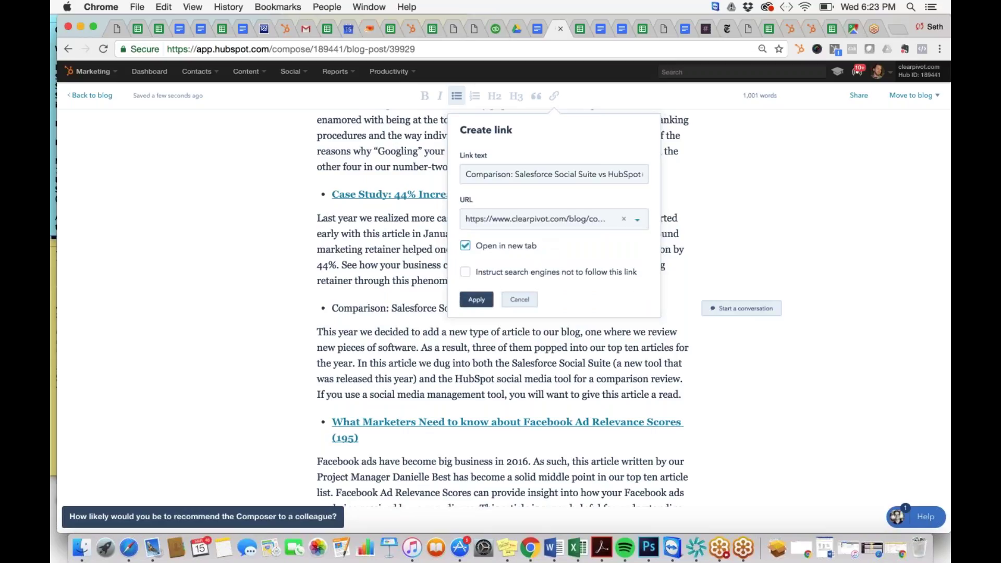
left_click(468, 299)
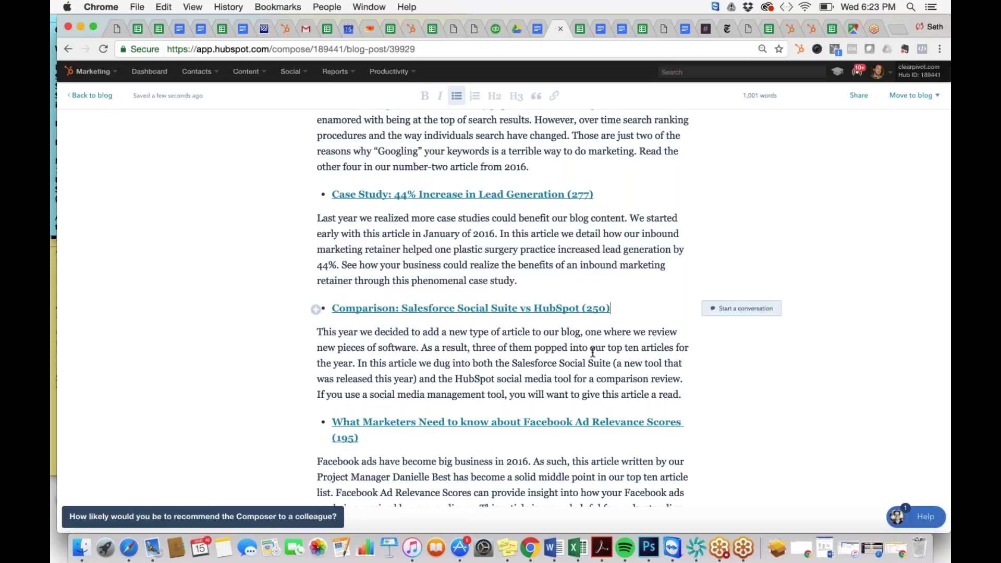
- Move the composition to the blog as a new post titled "Top 10 Blog Articles of 2017"
left_click(910, 96)
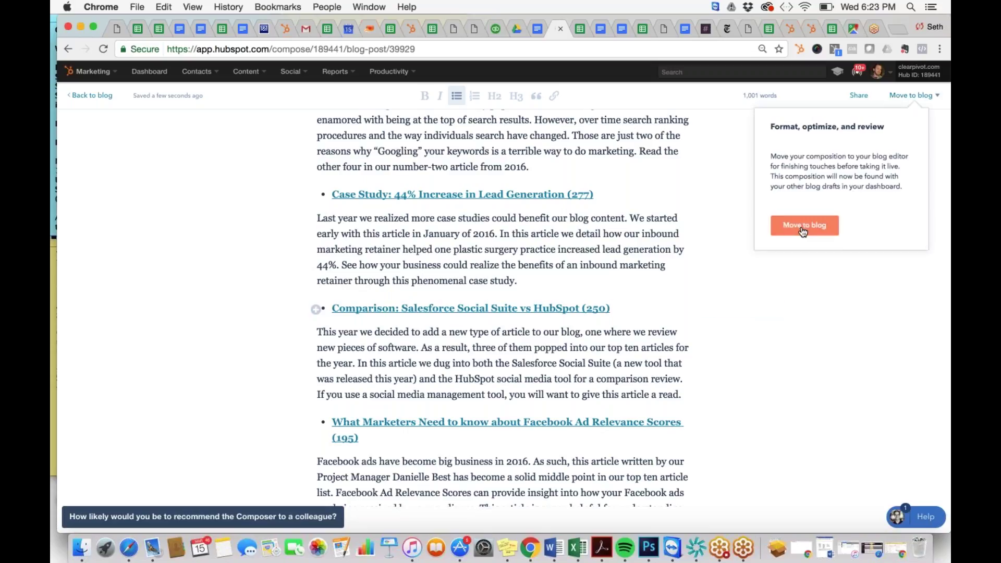
left_click(803, 226)
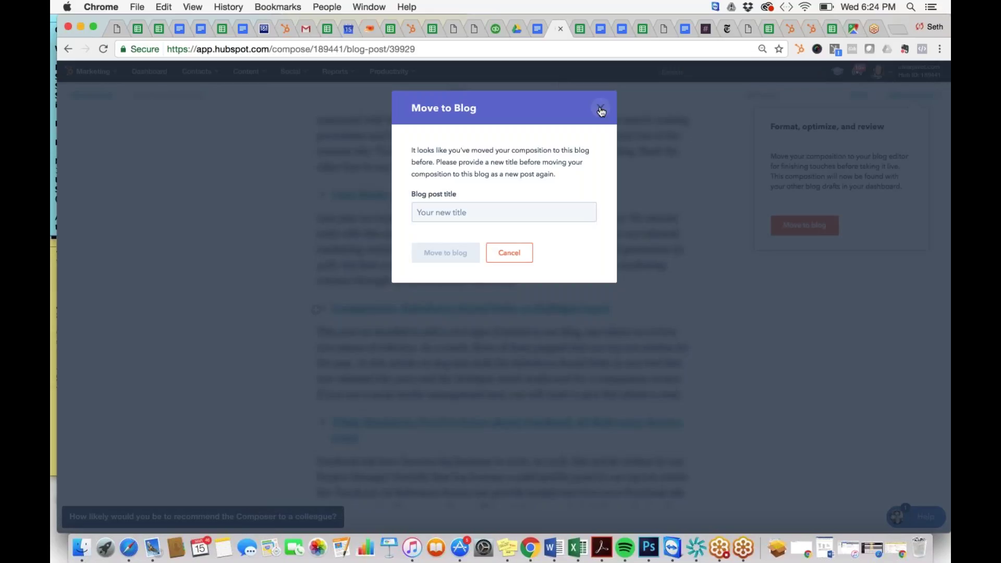
left_click(503, 212)
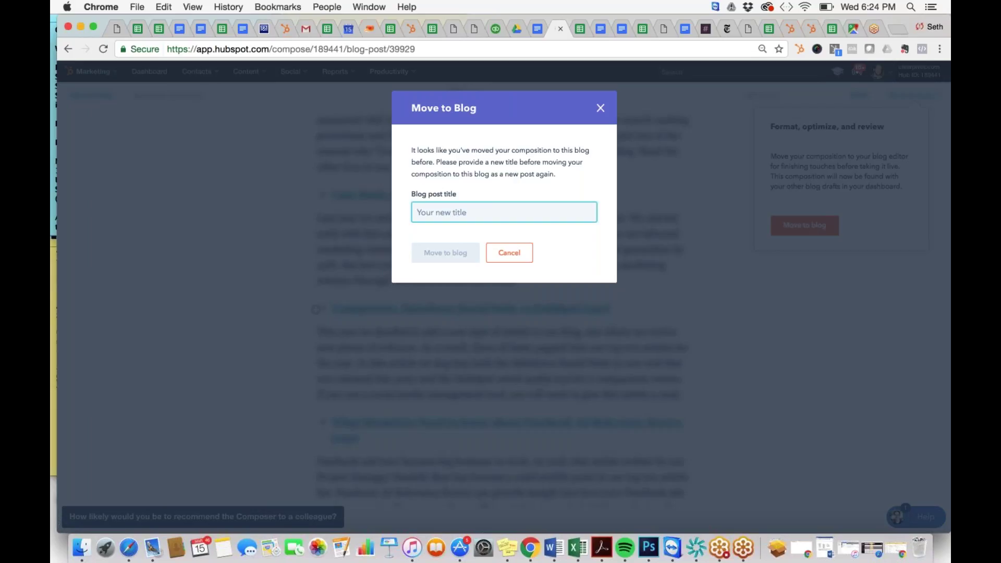
type("Top")
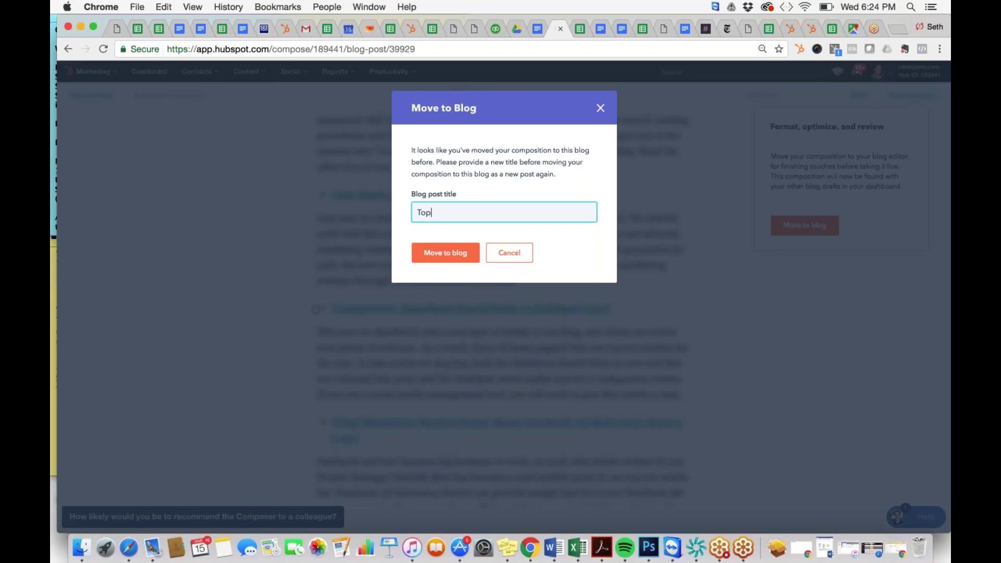
type(" 10 Blog Articles of 2017")
left_click(429, 253)
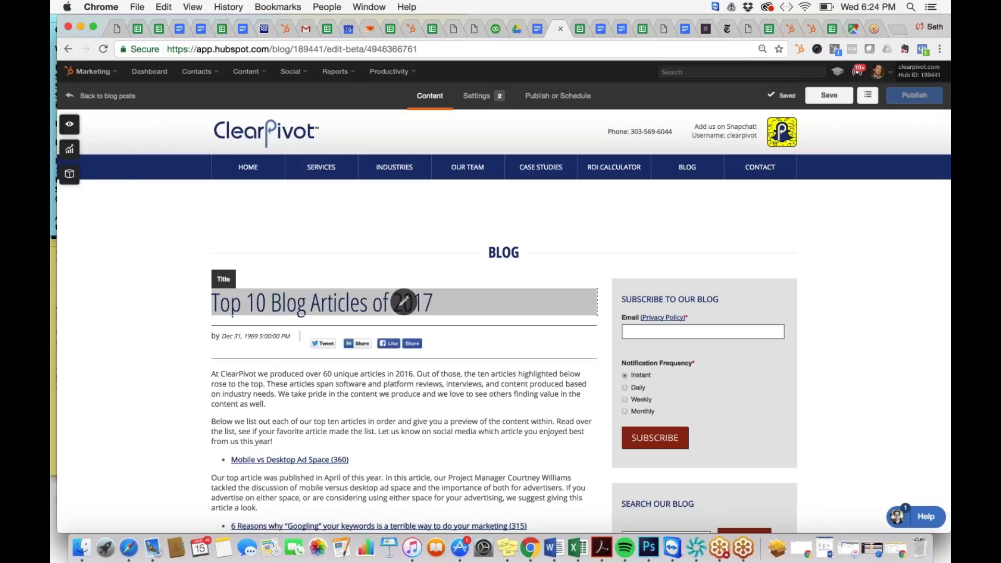
- Search the images folder for "blog" and insert the 7-deadly-sins picture dated Nov 23 2013 at the start of the post body
scroll(234, 314, "down", 5)
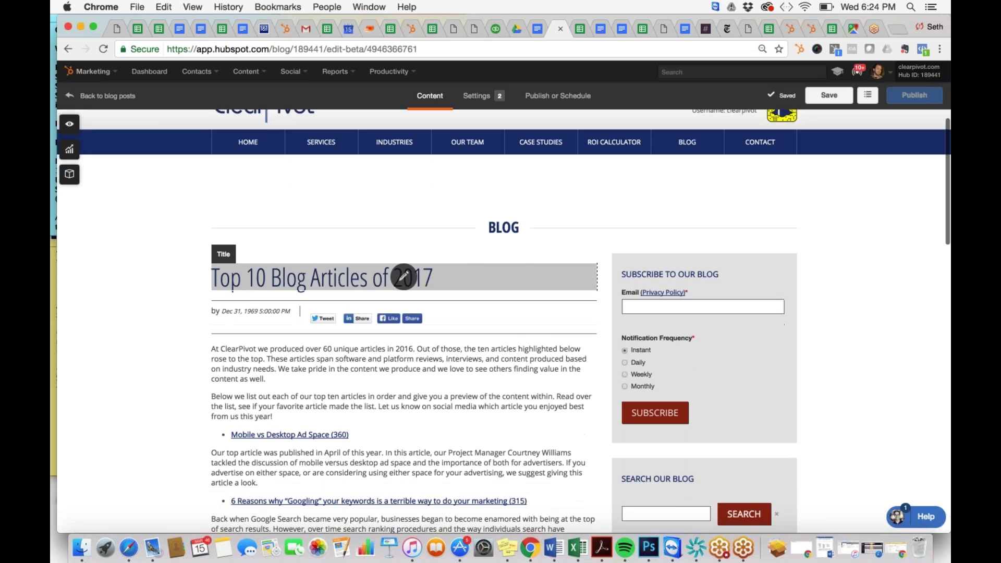
scroll(396, 321, "down", 7)
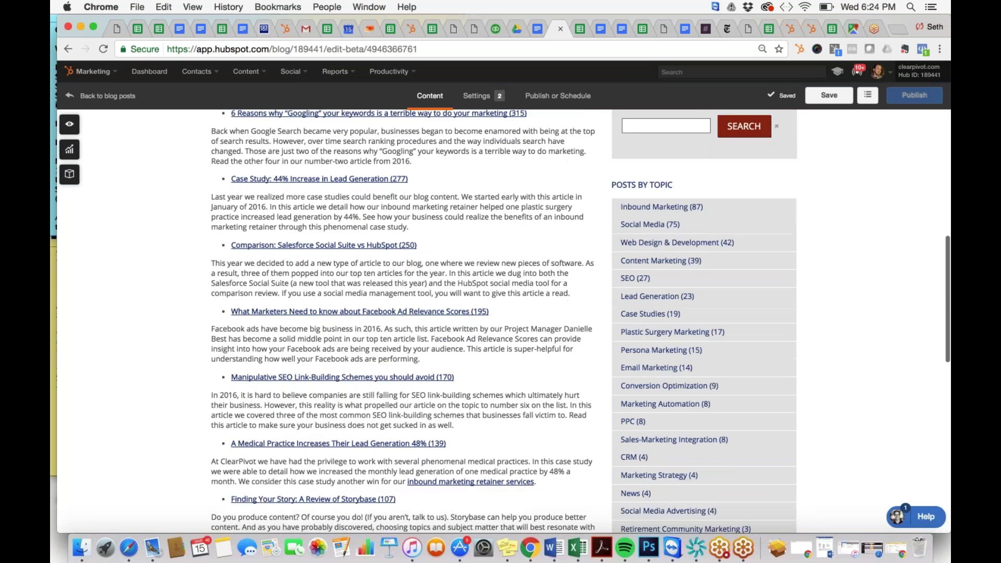
scroll(404, 263, "up", 12)
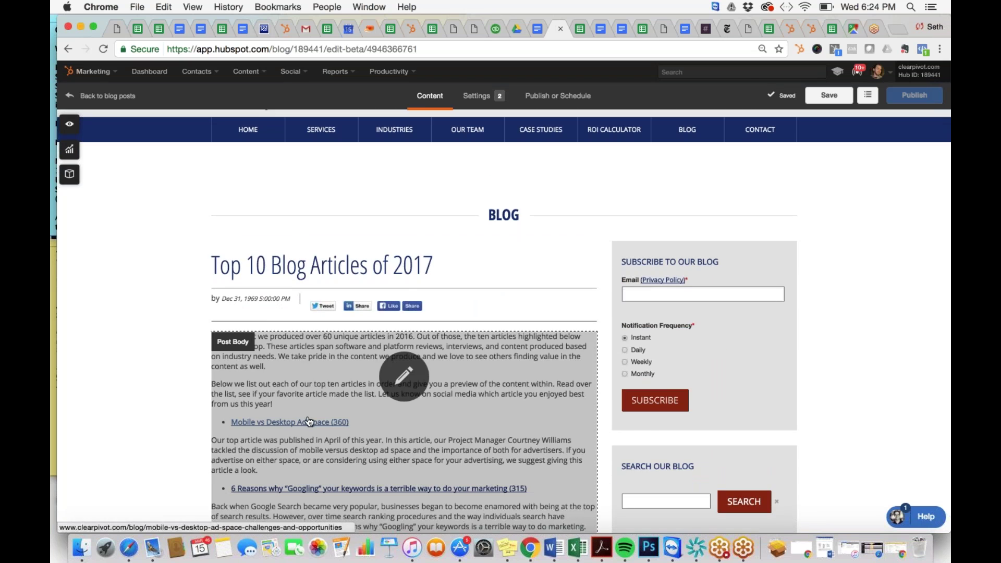
left_click(228, 363)
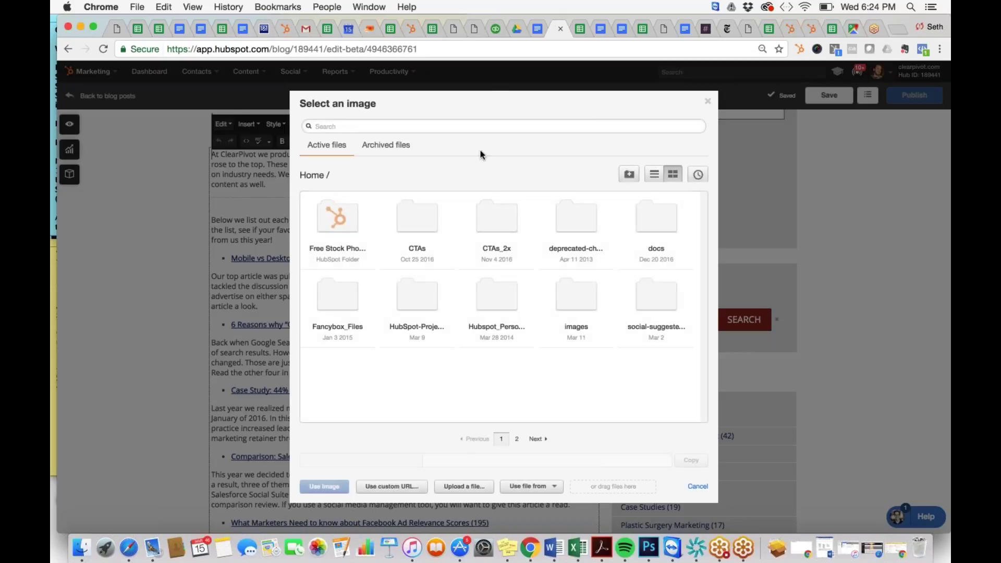
left_click(557, 293)
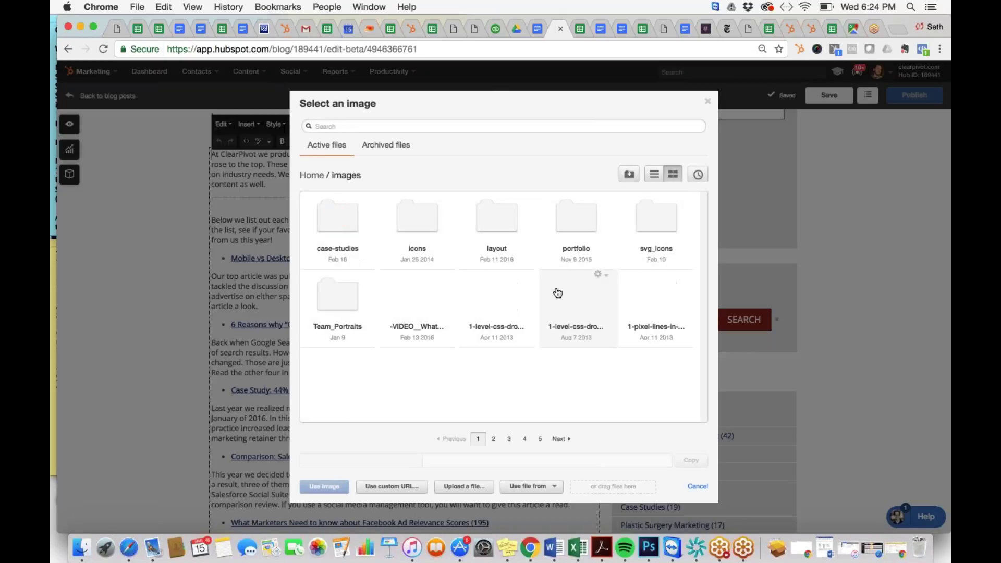
left_click(440, 127)
type("blog")
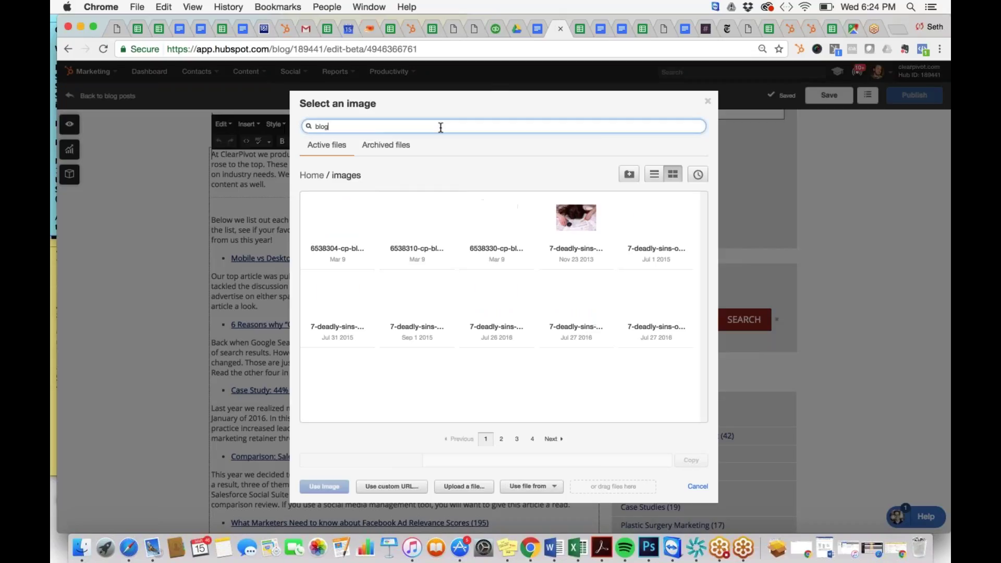
left_click(573, 218)
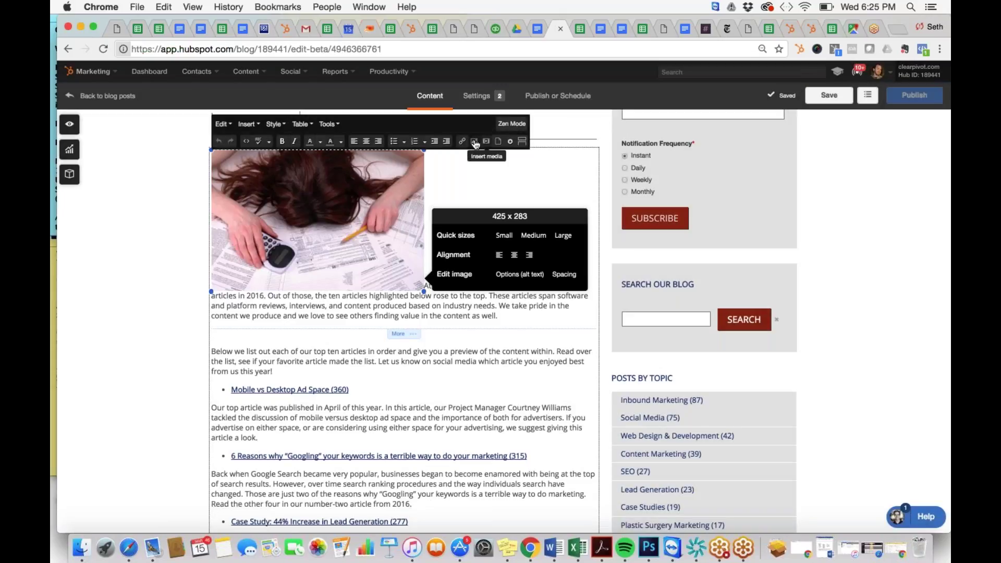
- Right-align the opening paragraph that contains the inserted image
left_click(475, 142)
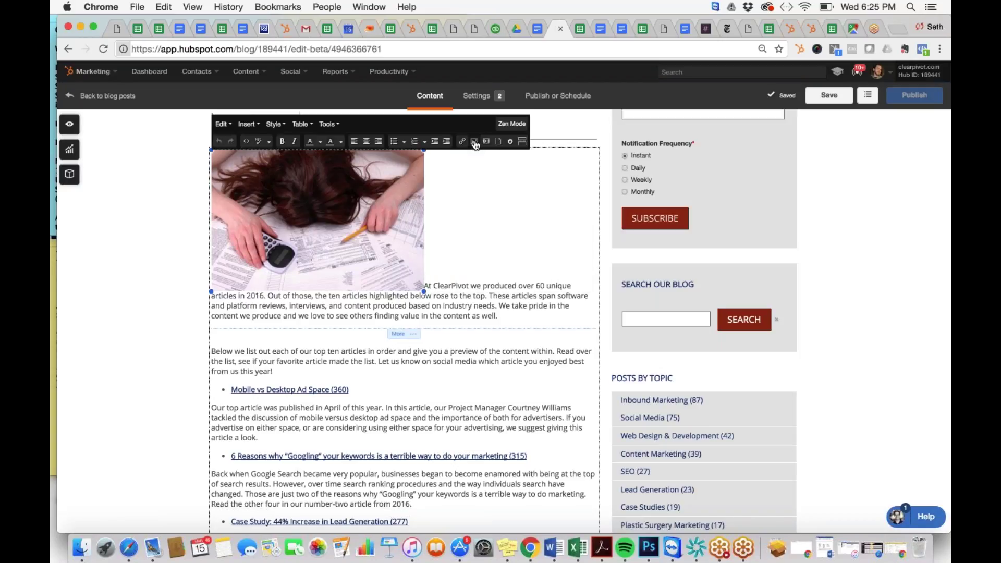
left_click(369, 207)
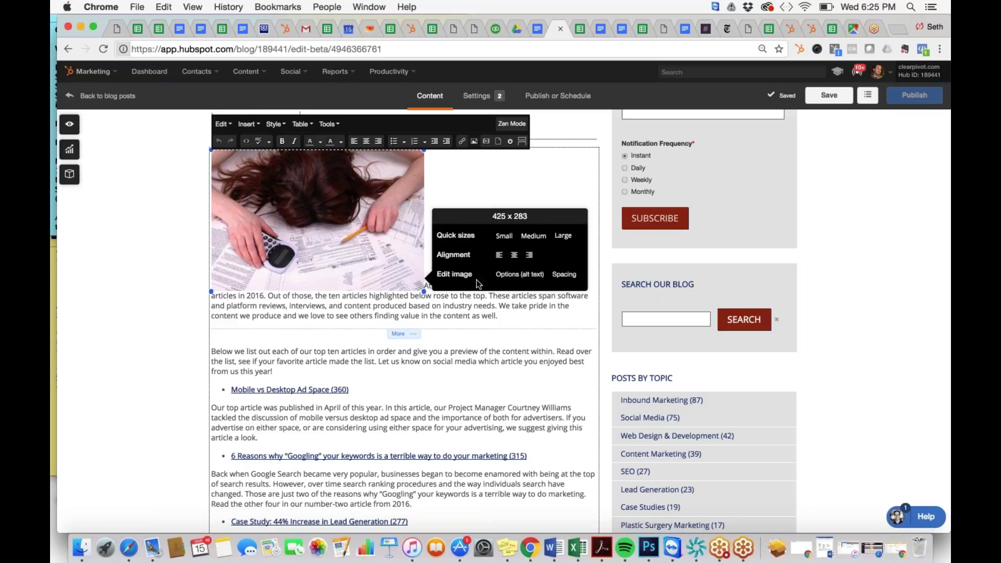
left_click(363, 315)
left_click(529, 254)
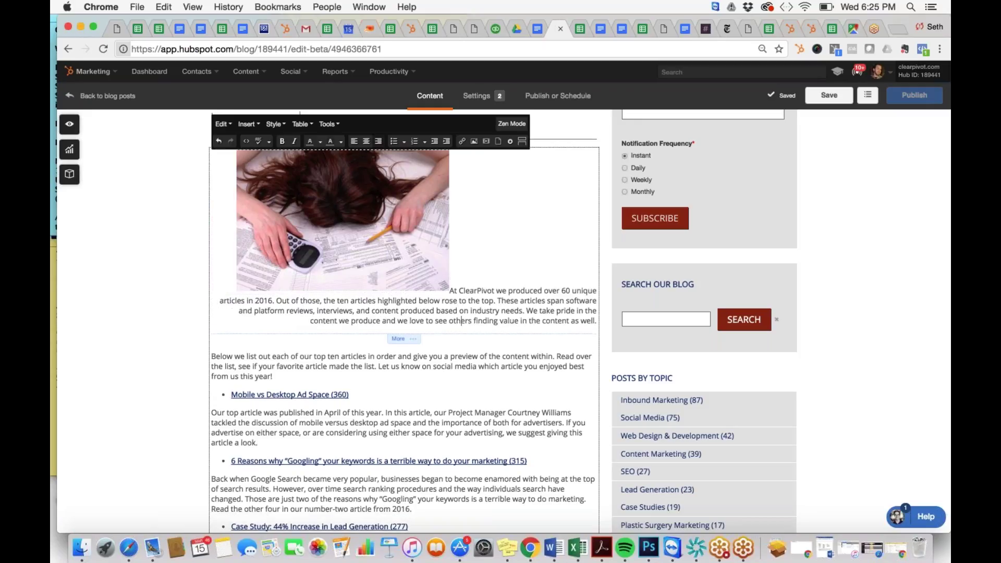
- Align the image to the left so the opening paragraph wraps beside it
left_click(406, 285)
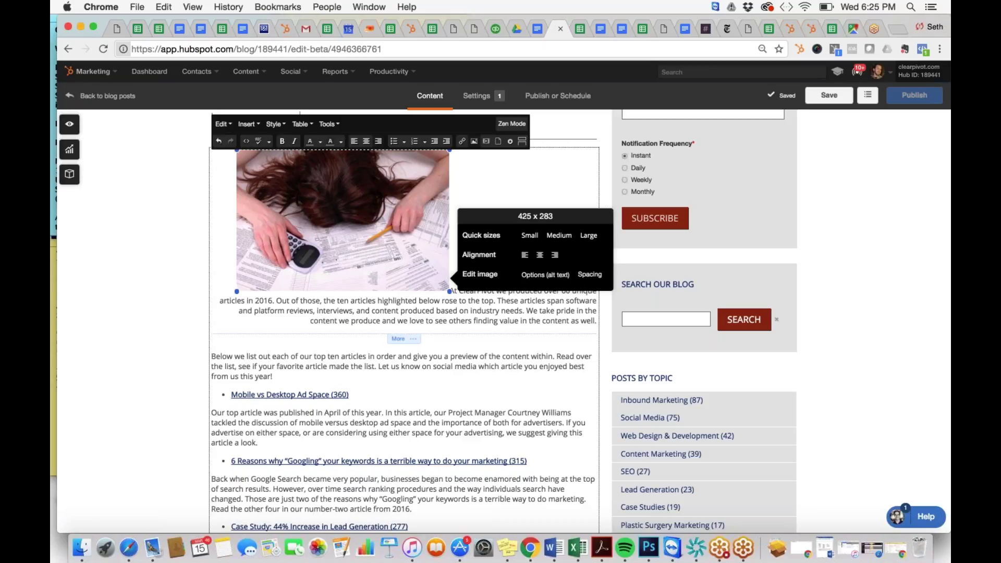
left_click(525, 255)
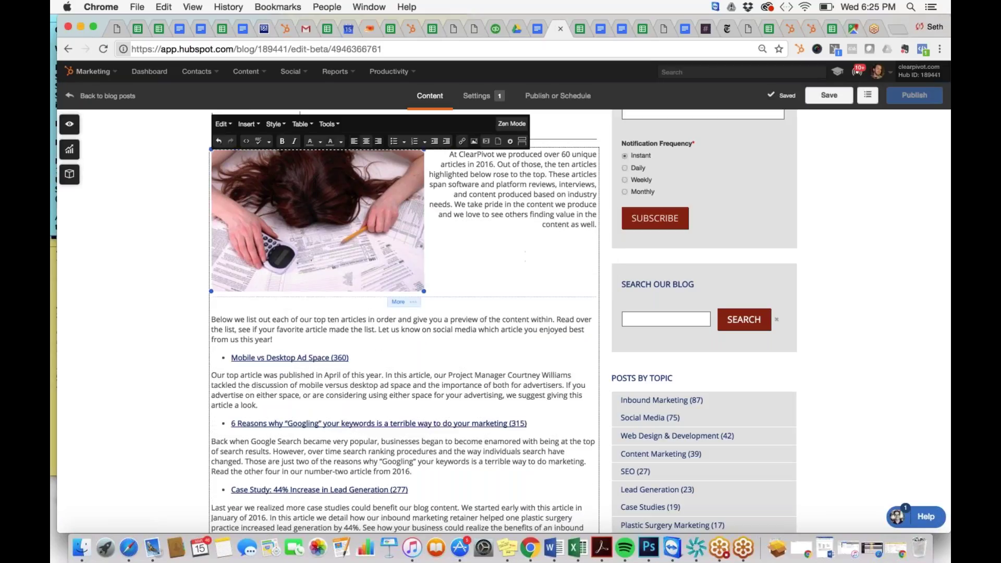
left_click(499, 255)
left_click(525, 254)
- Add a new centered line below the last paragraph of the post body
left_click(344, 405)
scroll(348, 393, "down", 5)
scroll(347, 393, "down", 5)
scroll(348, 394, "down", 5)
key("Return")
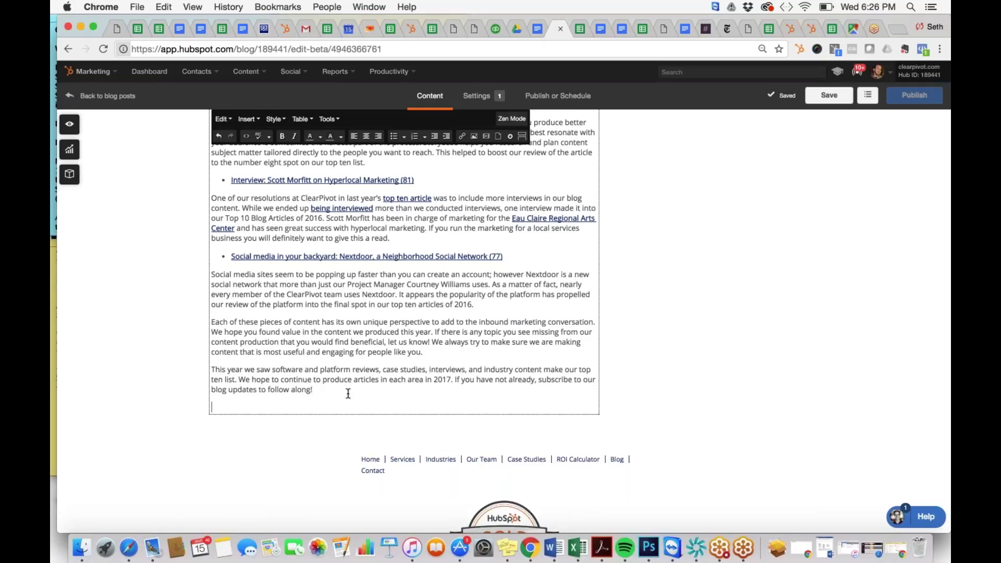
left_click(366, 136)
- Search the calls-to-action for "blog" and insert "Content: Free Guide: An Introduction to Business Blogging" on the empty line ending the post
left_click(474, 136)
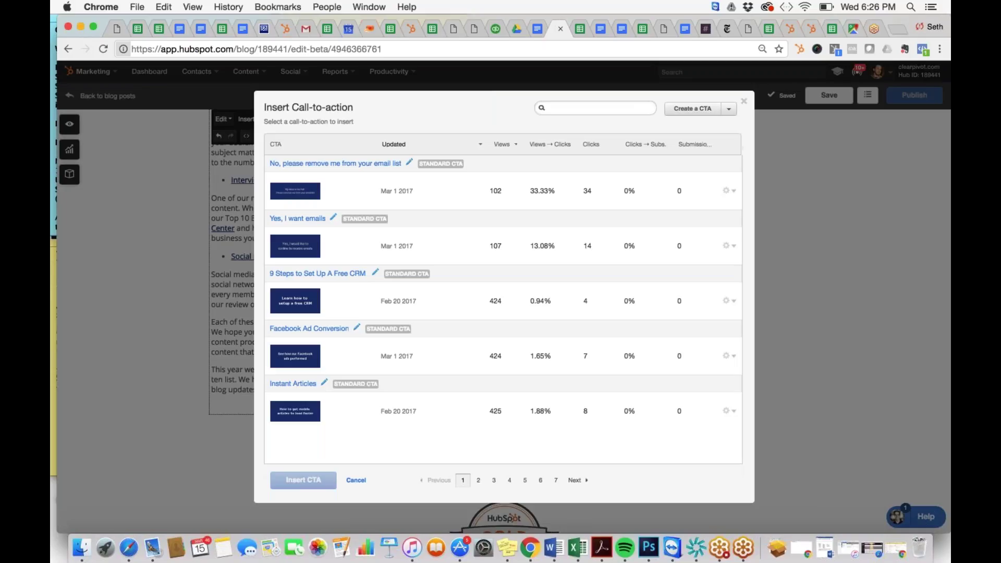
left_click(559, 108)
type("blog")
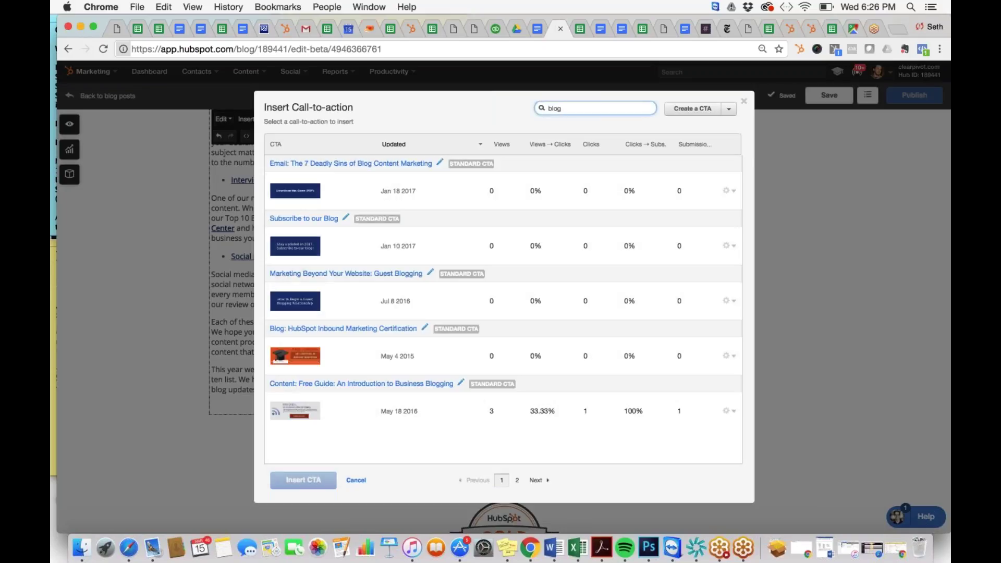
left_click(317, 408)
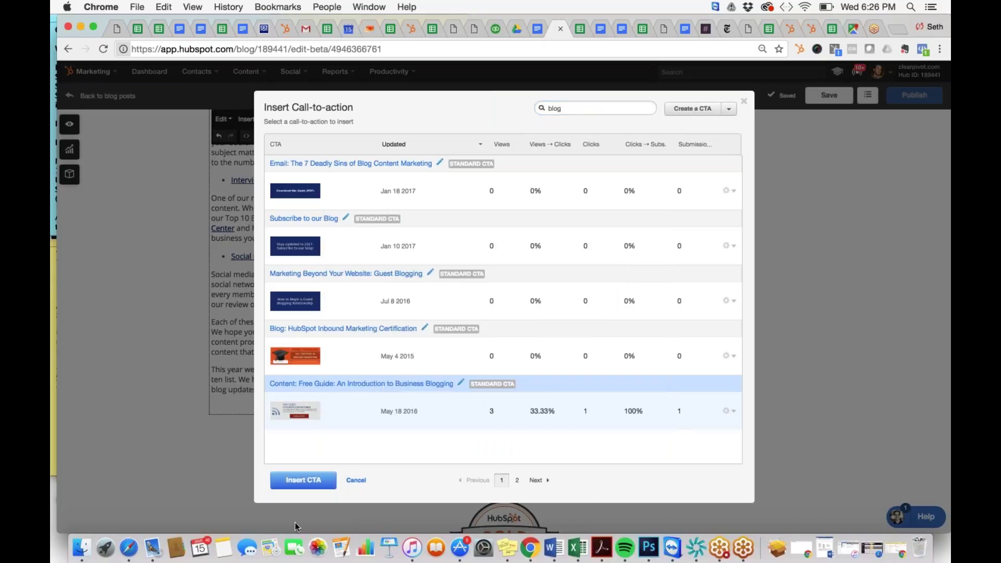
left_click(303, 479)
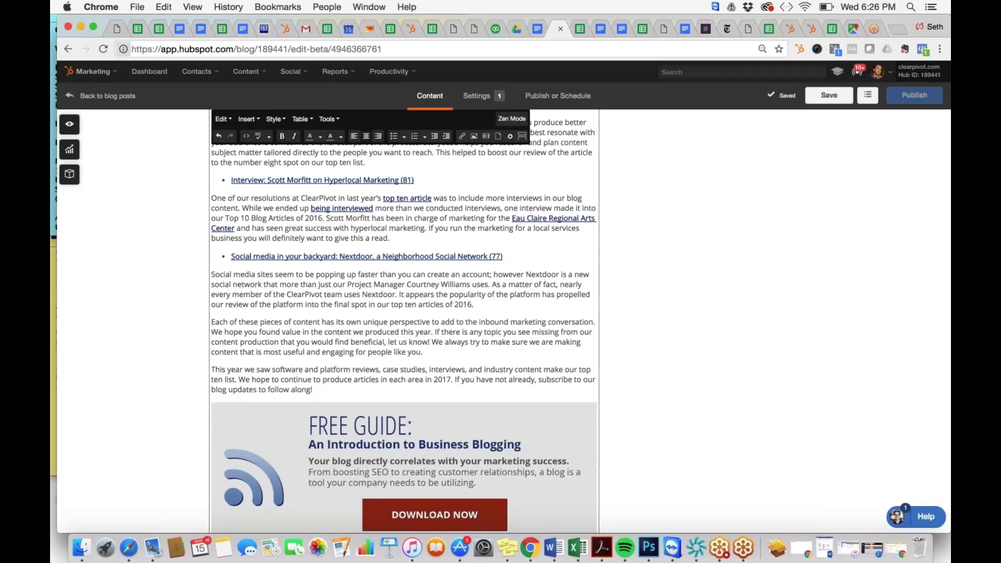
- Review the title and URL in the post's settings and assign the existing News topic
left_click(476, 96)
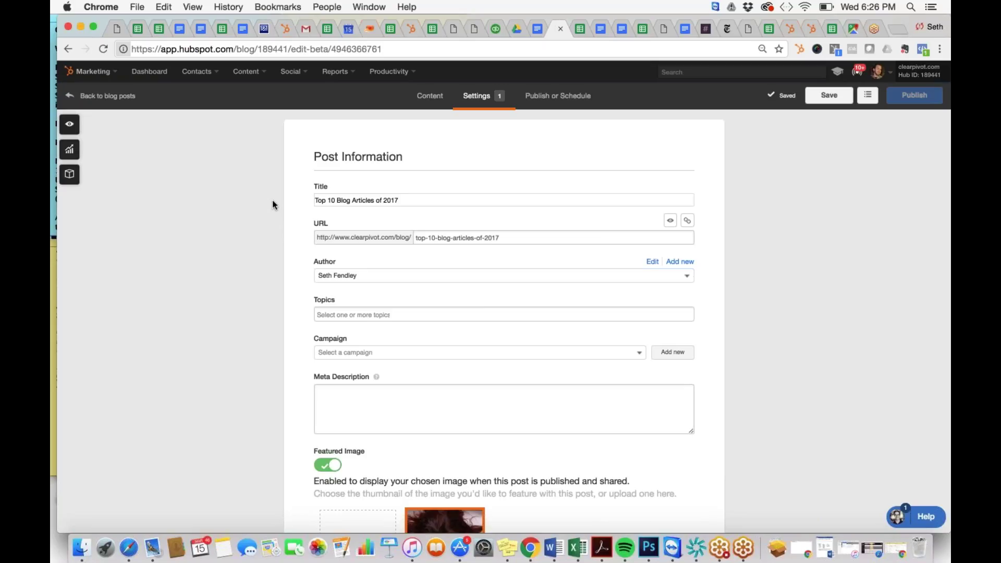
left_click(369, 202)
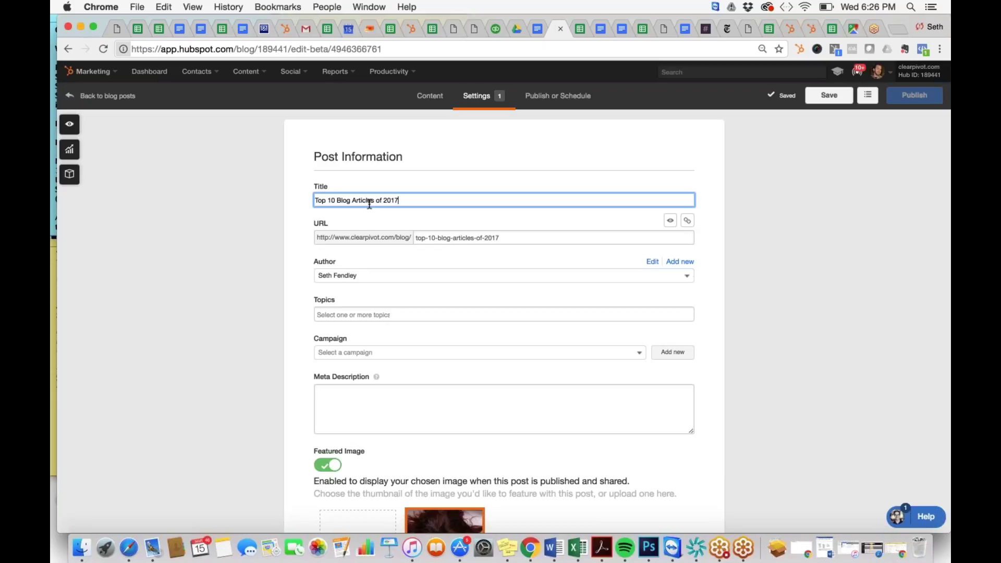
left_click(461, 239)
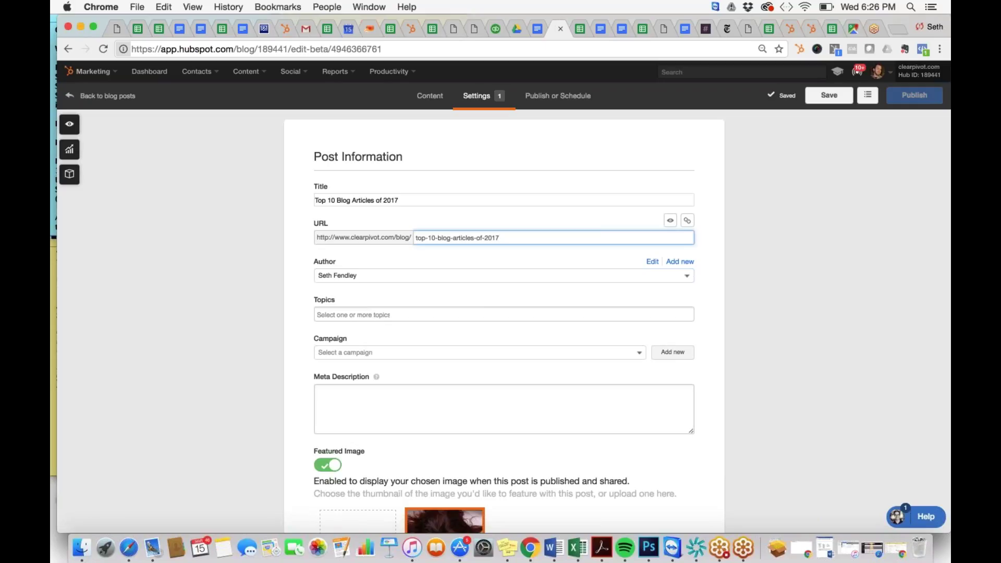
left_click(381, 200)
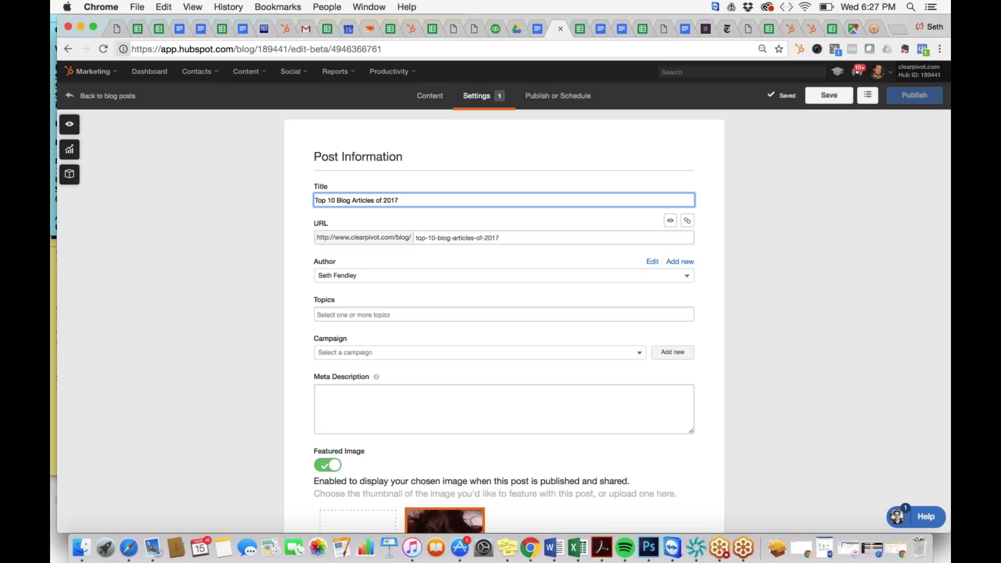
left_click(374, 314)
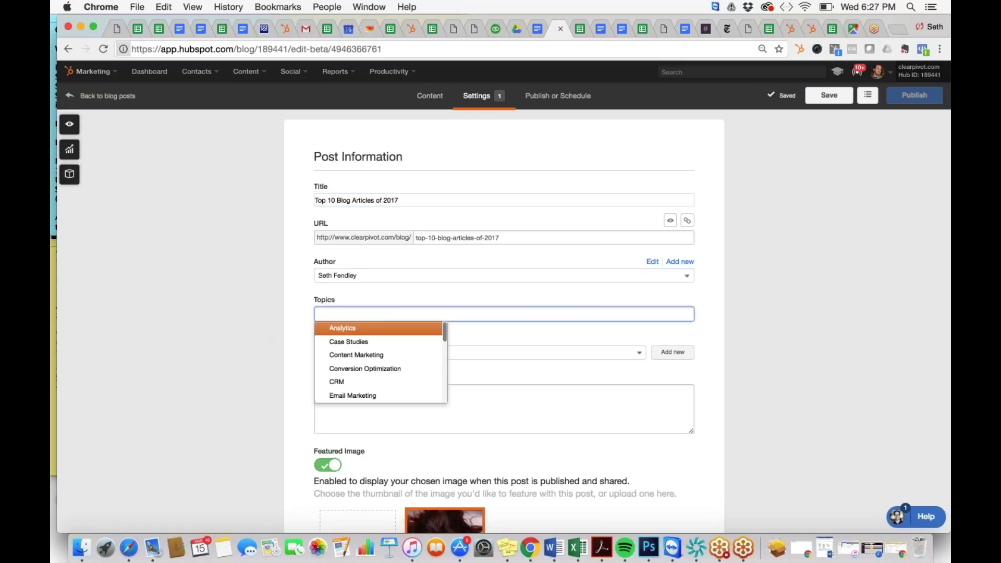
type("New")
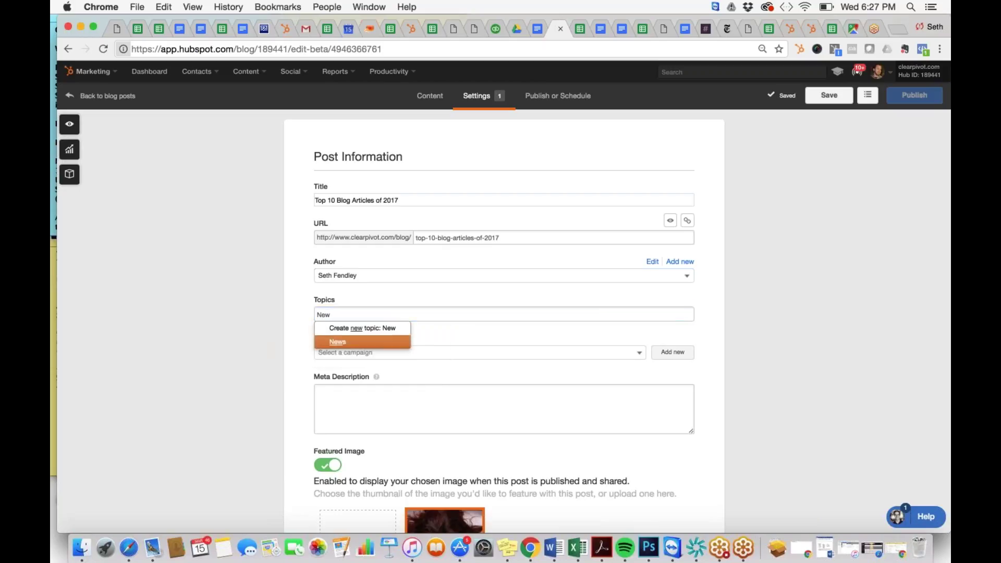
key("Return")
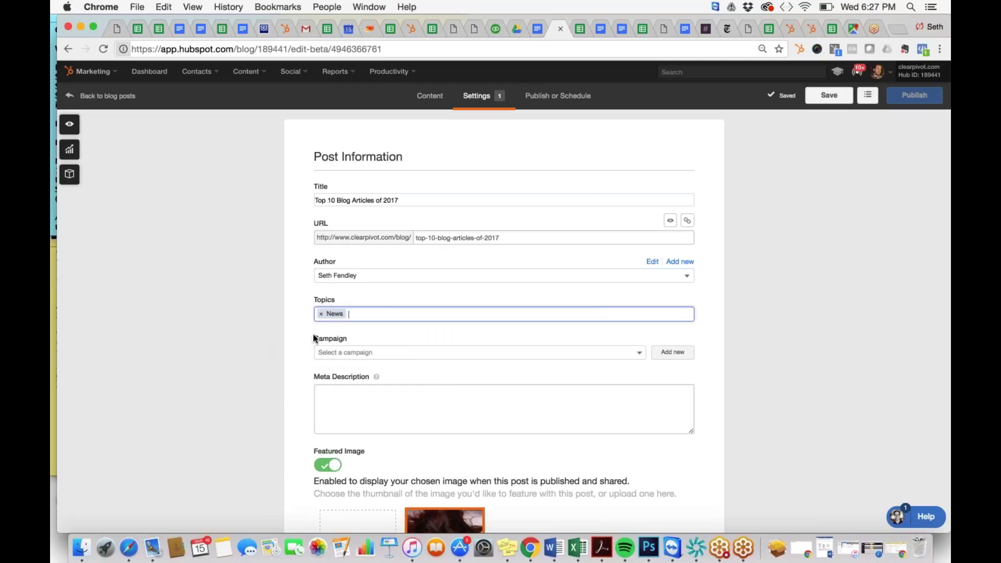
- Enter the meta description "Here are our top 10 articles from 2017. Read more to see how we are advancing our blog strategy in the upcoming year."
scroll(268, 356, "down", 4)
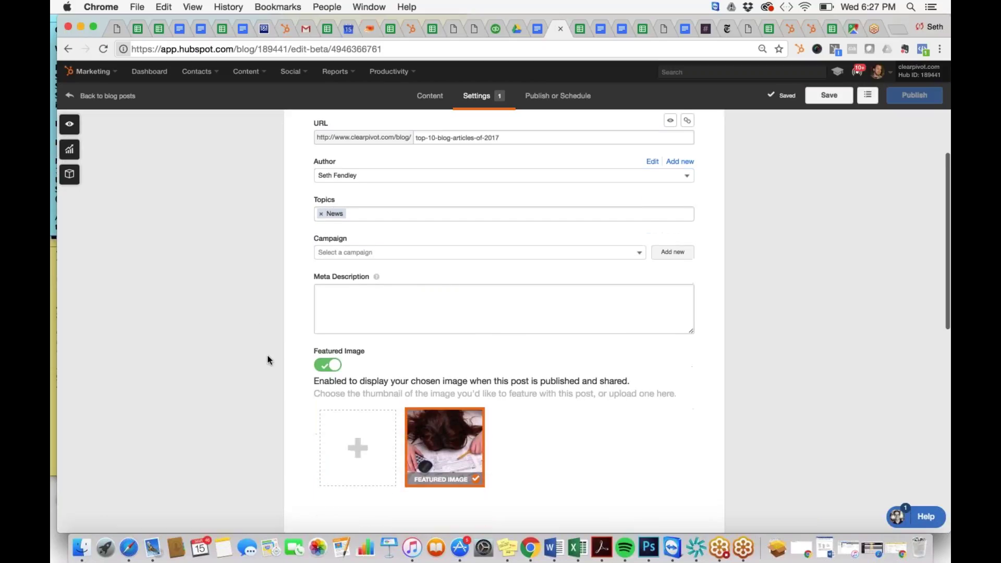
left_click(397, 308)
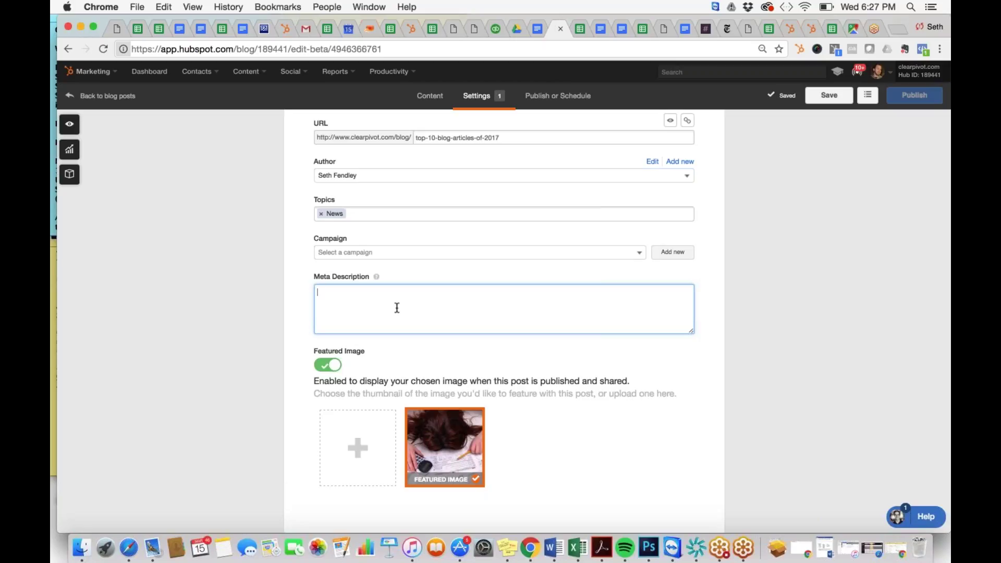
type("Here")
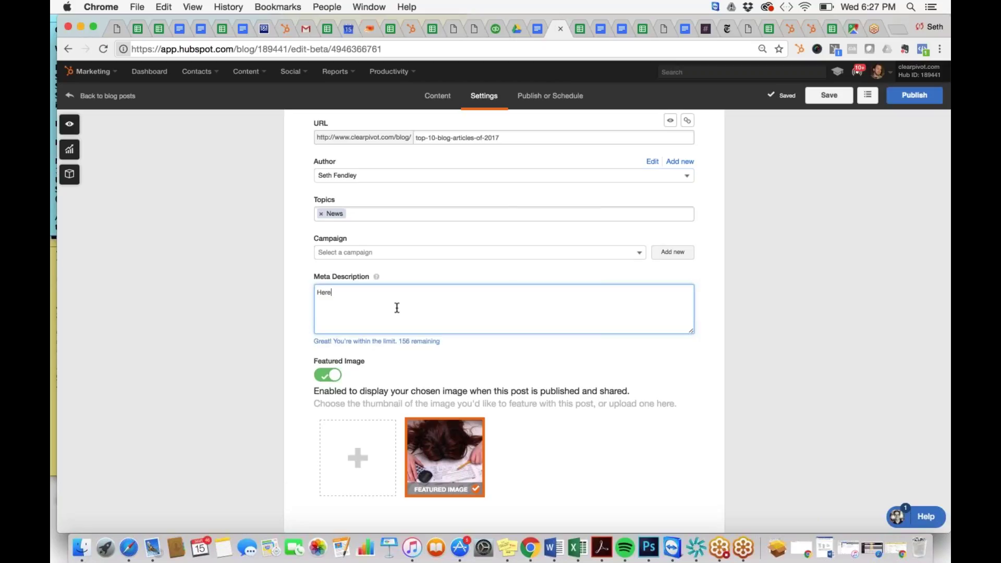
type(" are our top 10 articles from 2017. Read more to see how ")
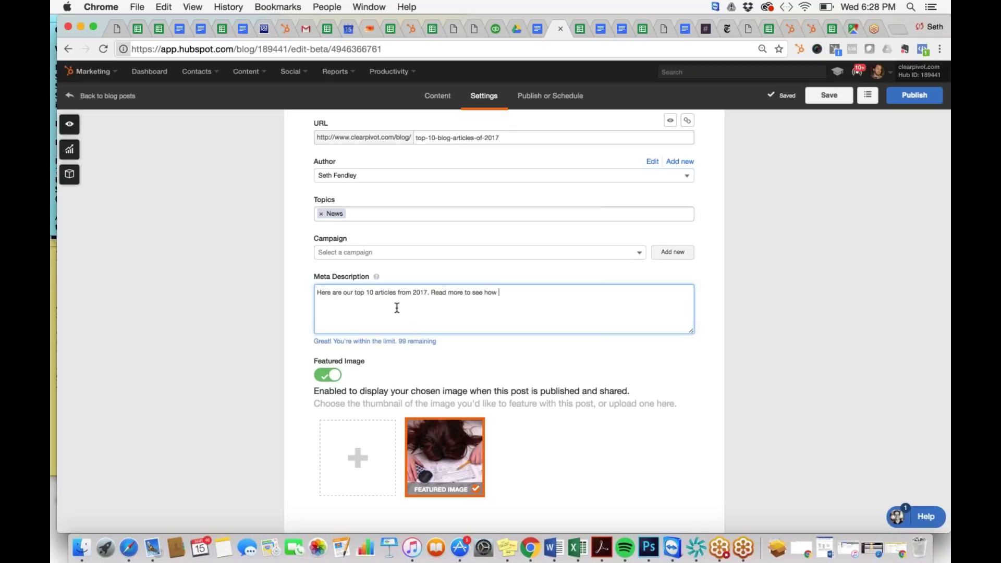
type("we are advancing our blog strategy in the upcoming year.")
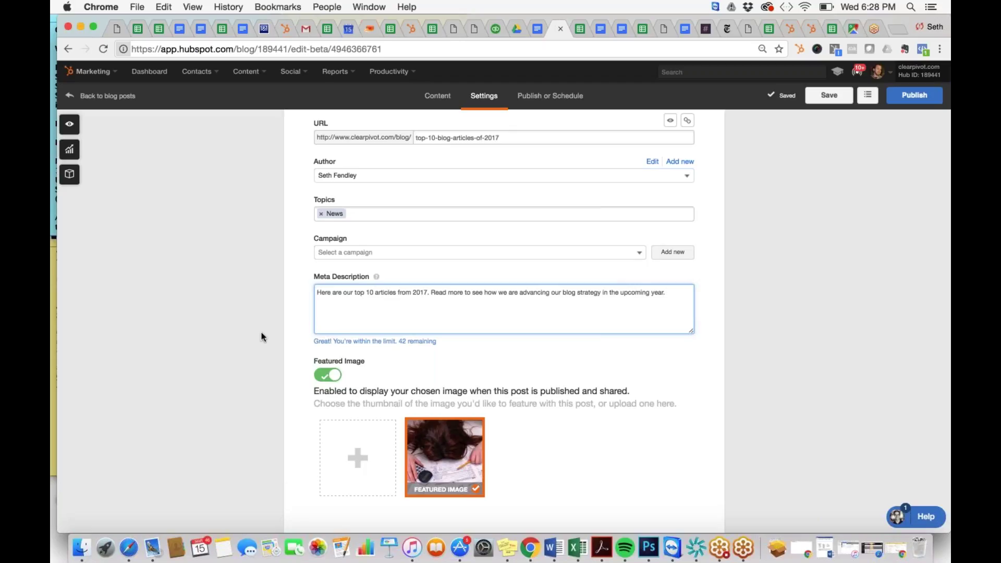
left_click(254, 314)
- Look through the list of available authors for the post without choosing a different one
scroll(254, 314, "up", 4)
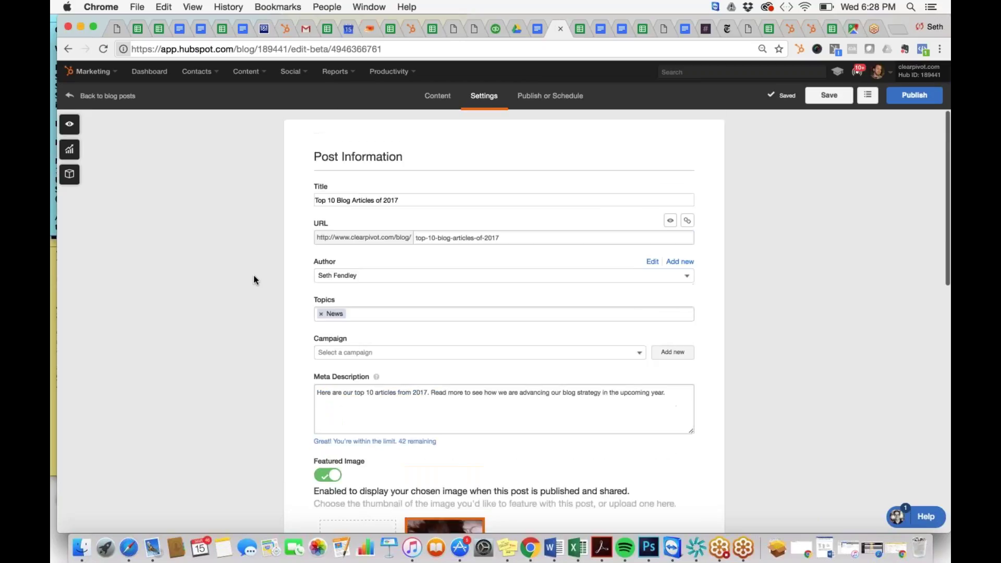
left_click(382, 281)
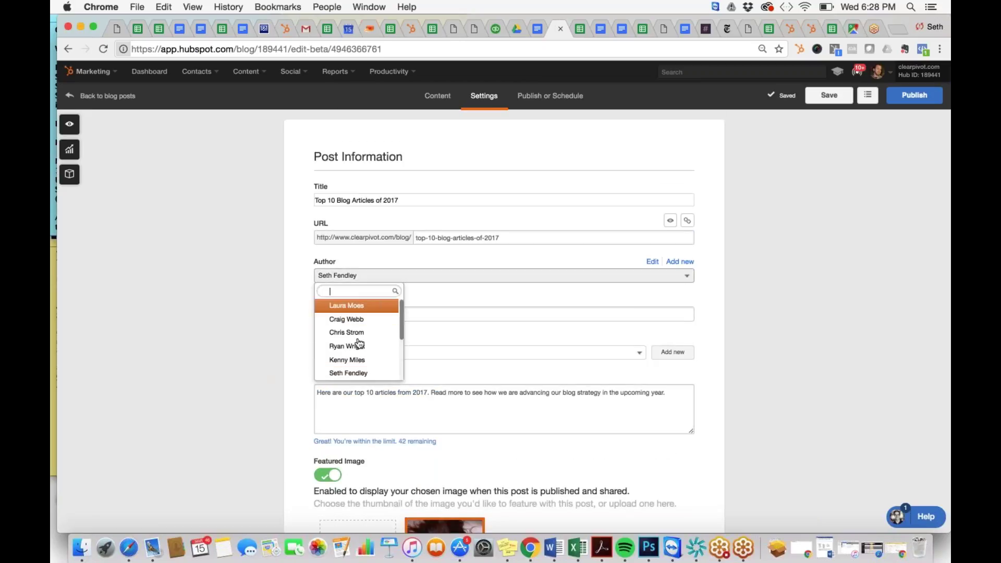
scroll(402, 319, "down", 4)
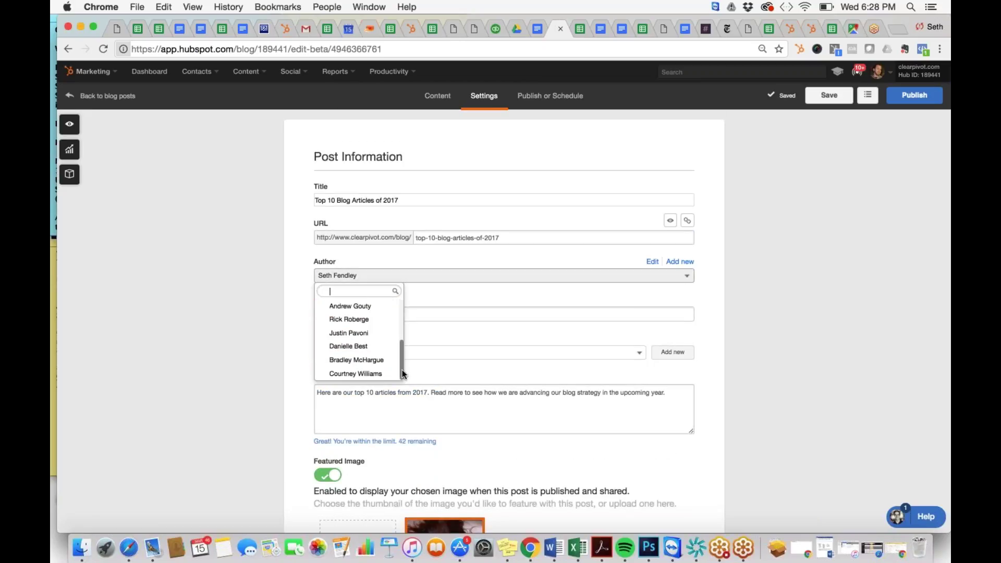
scroll(396, 329, "up", 4)
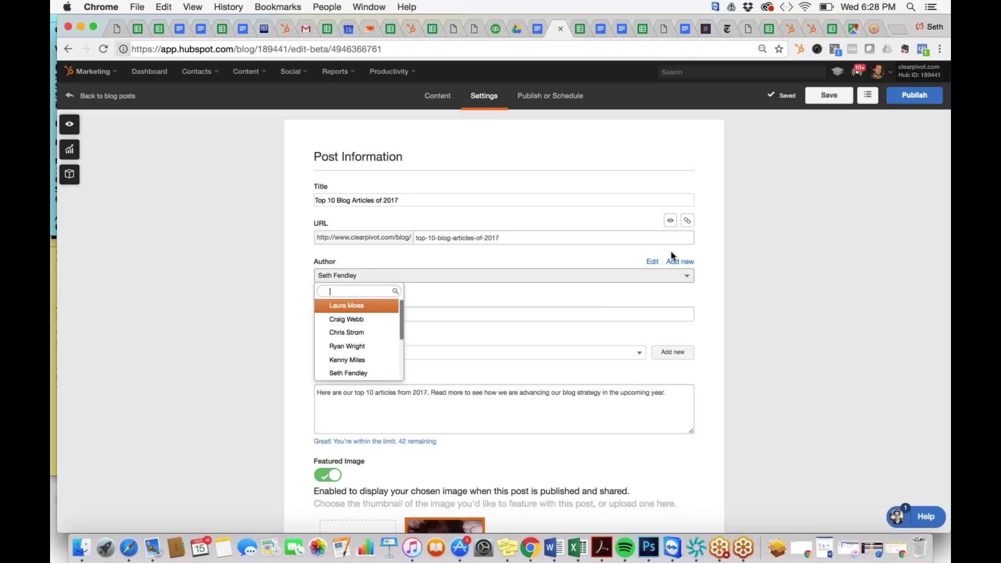
left_click(706, 263)
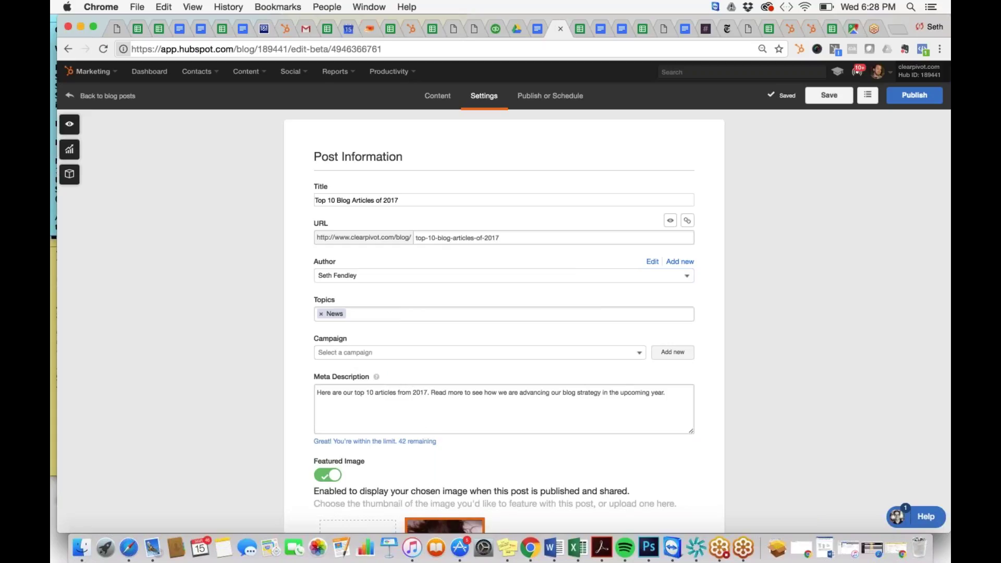
scroll(446, 454, "down", 3)
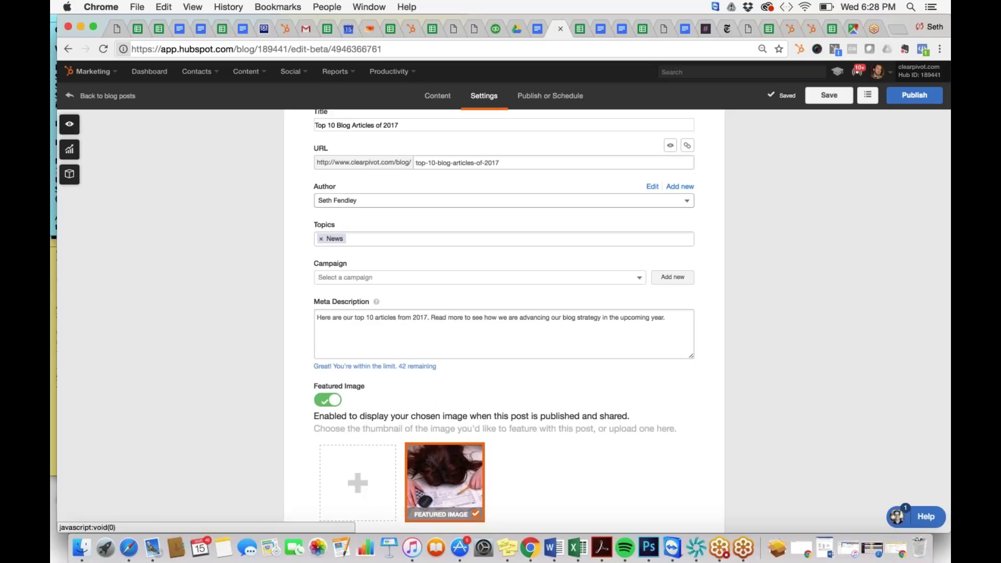
- Set the publishing option to Schedule for later with a release date of 03/20/2017
left_click(542, 106)
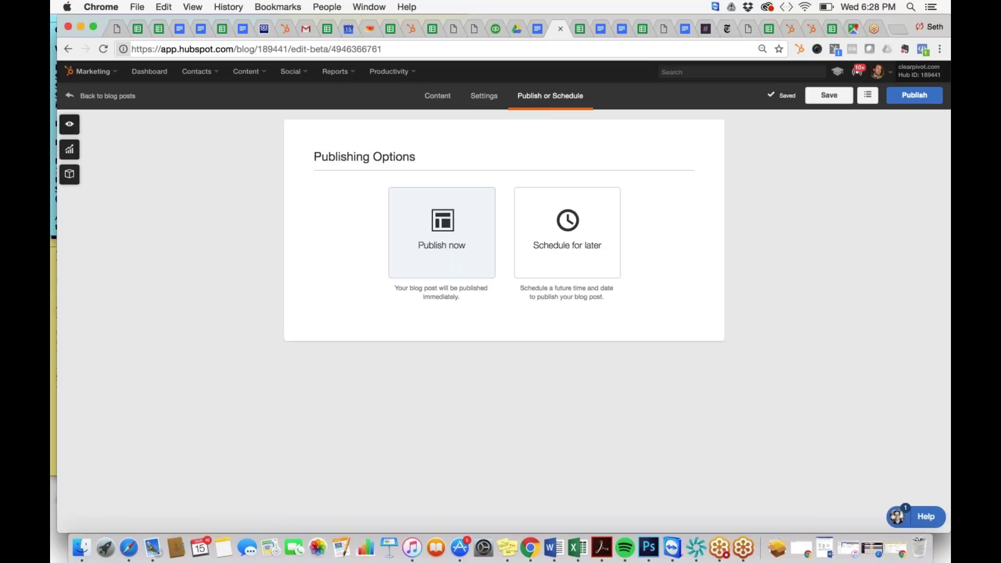
left_click(430, 237)
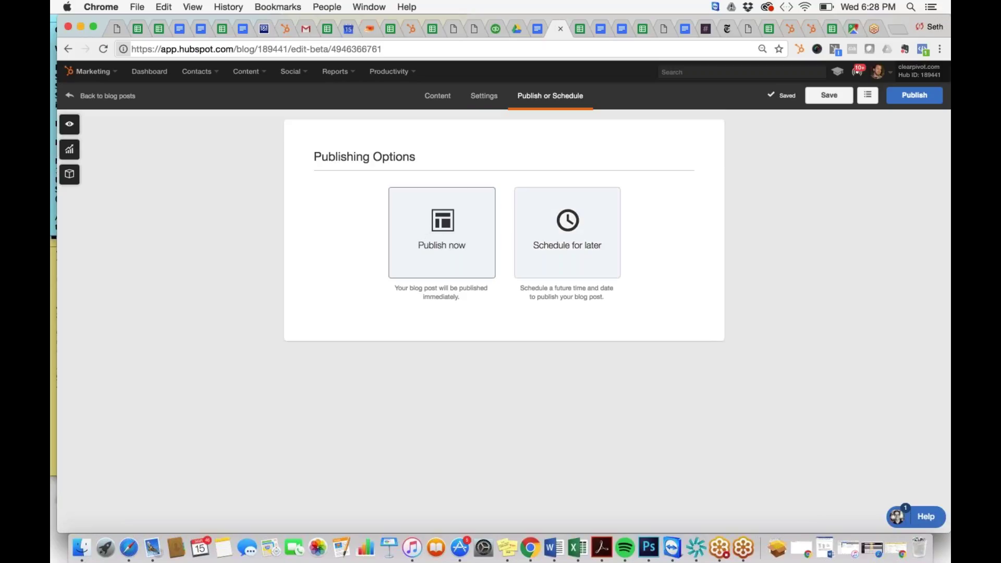
left_click(568, 271)
left_click(360, 347)
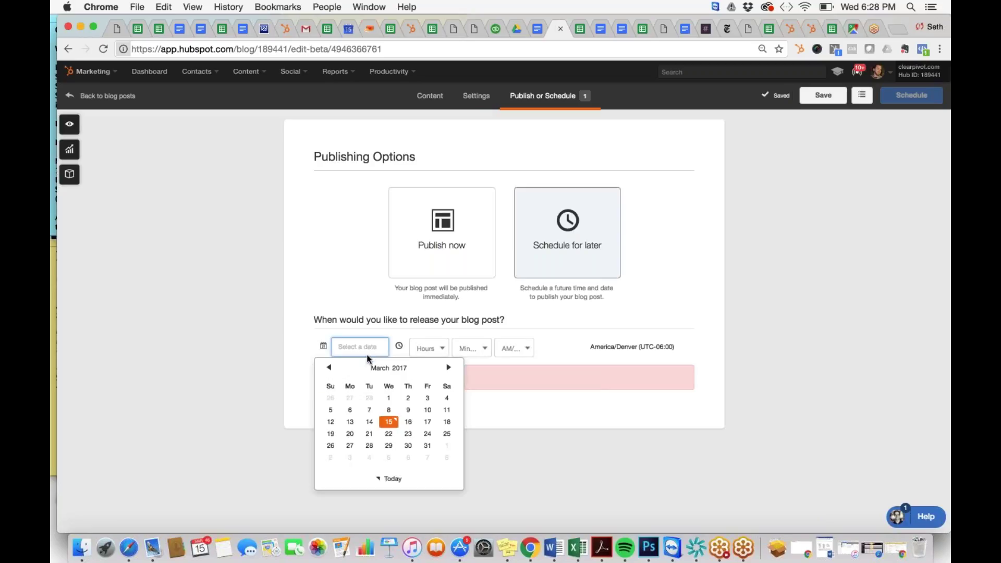
left_click(350, 433)
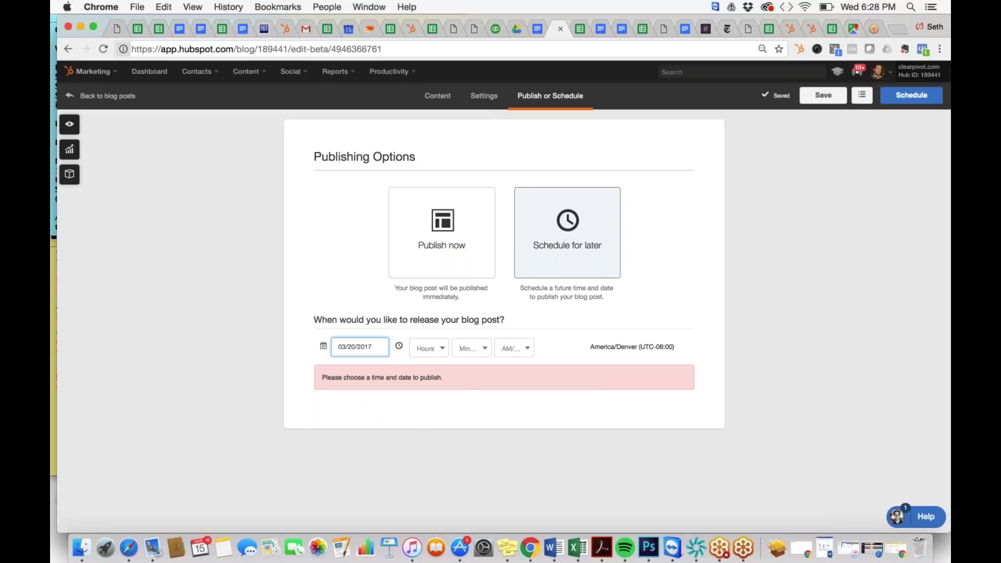
- Set the post's release time to 8:00 AM
left_click(423, 348)
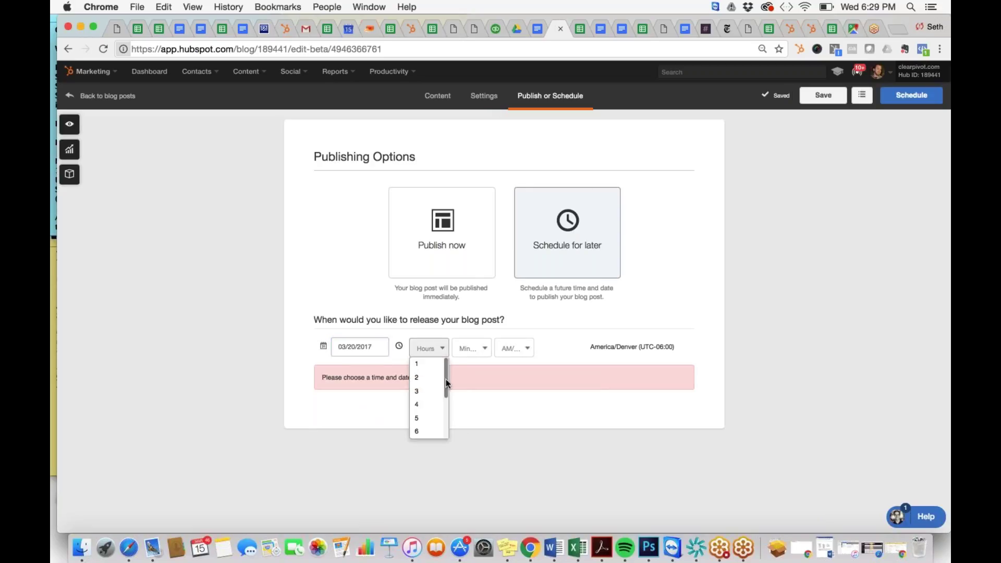
scroll(447, 401, "down", 2)
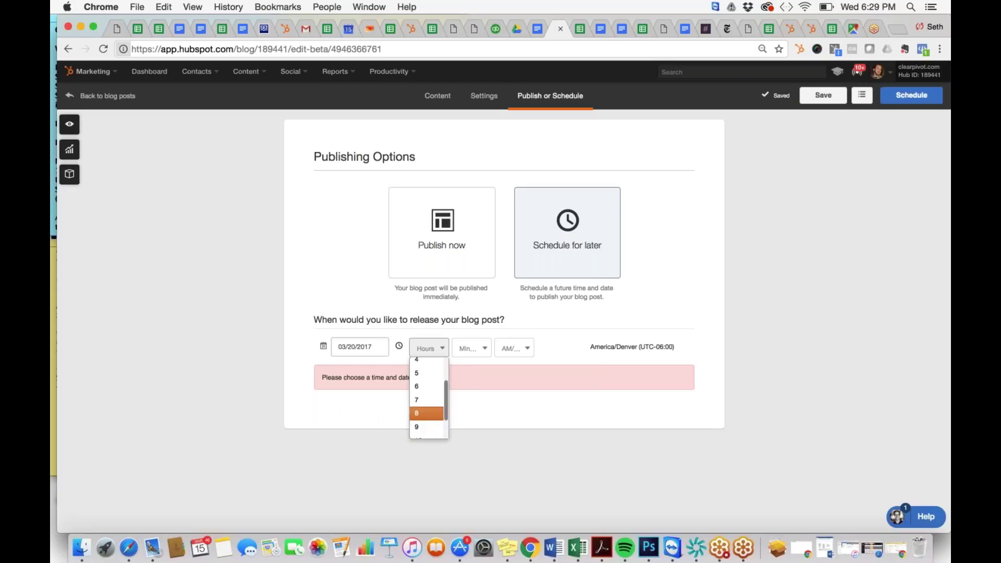
left_click(427, 413)
left_click(472, 348)
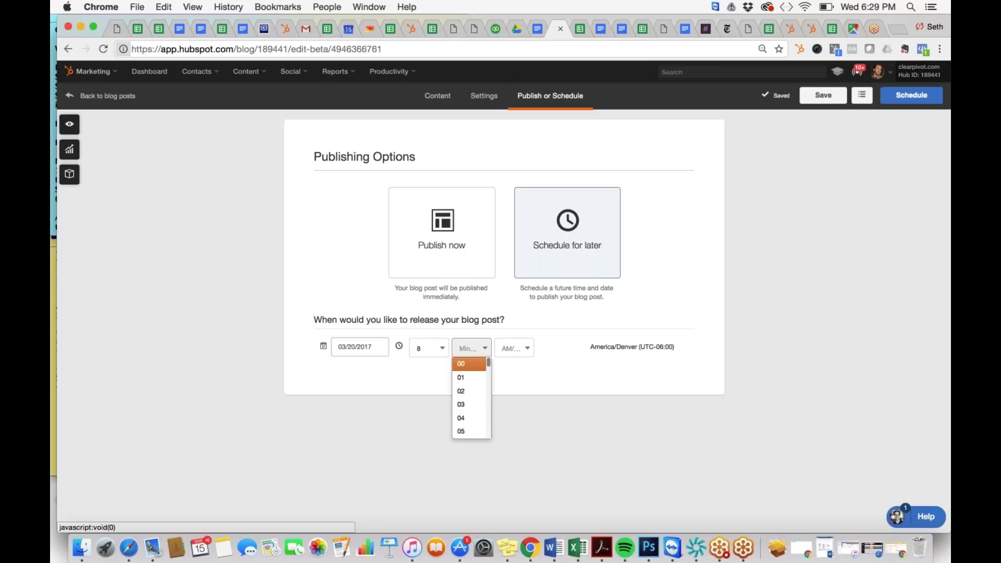
left_click(478, 364)
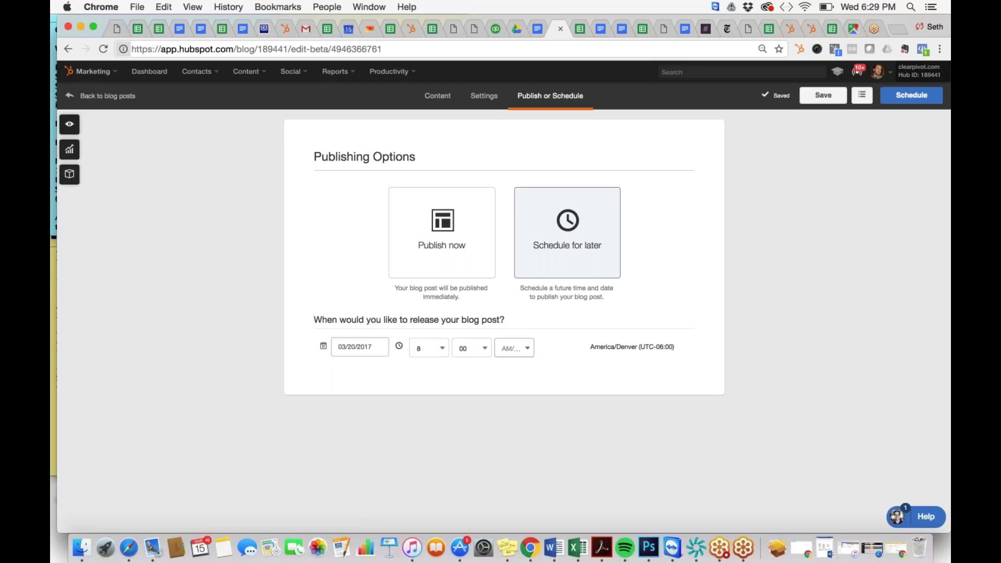
left_click(527, 349)
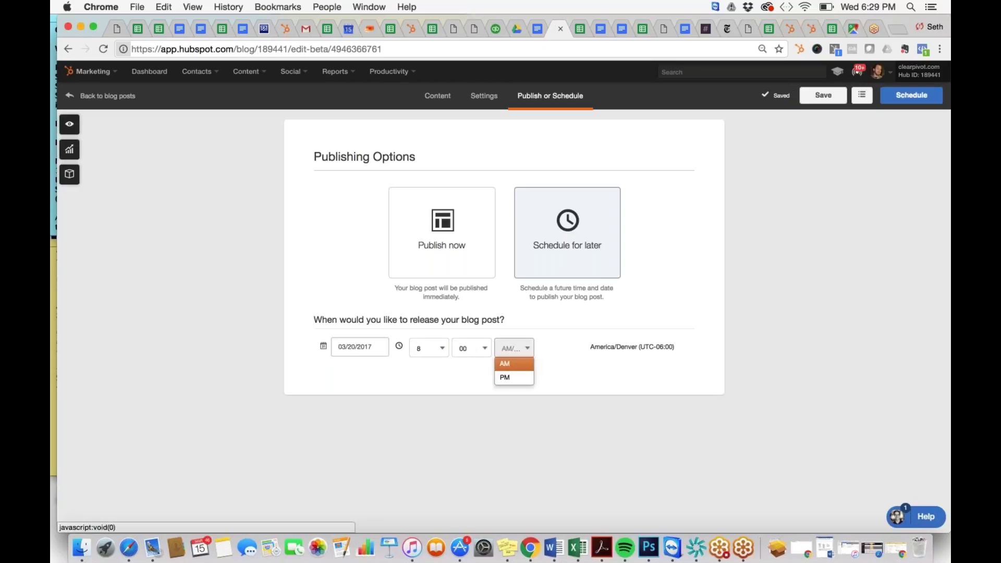
left_click(508, 364)
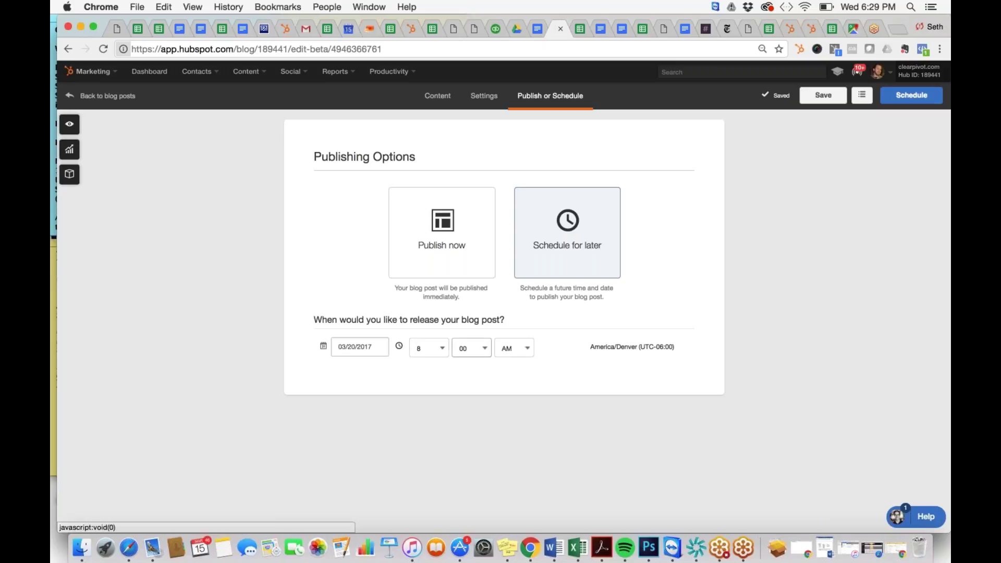
- Schedule the post with the chosen release date and time, and return to the list of all blog posts
left_click(911, 95)
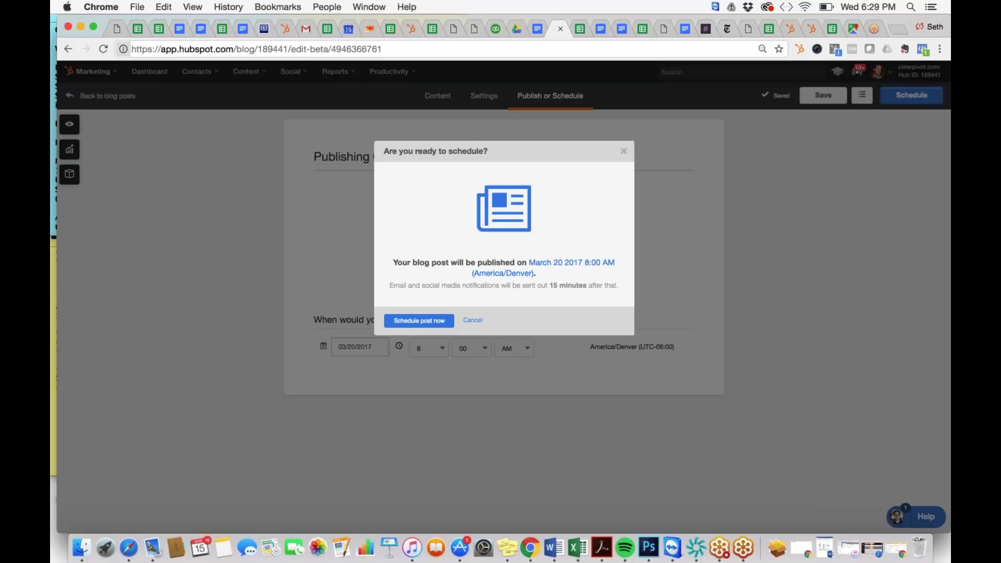
left_click(423, 321)
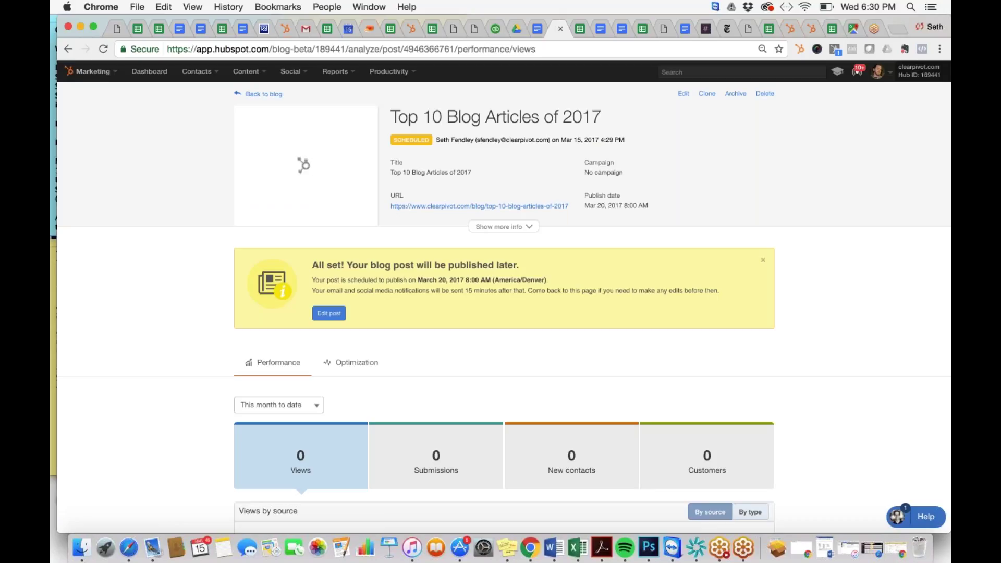
left_click(263, 94)
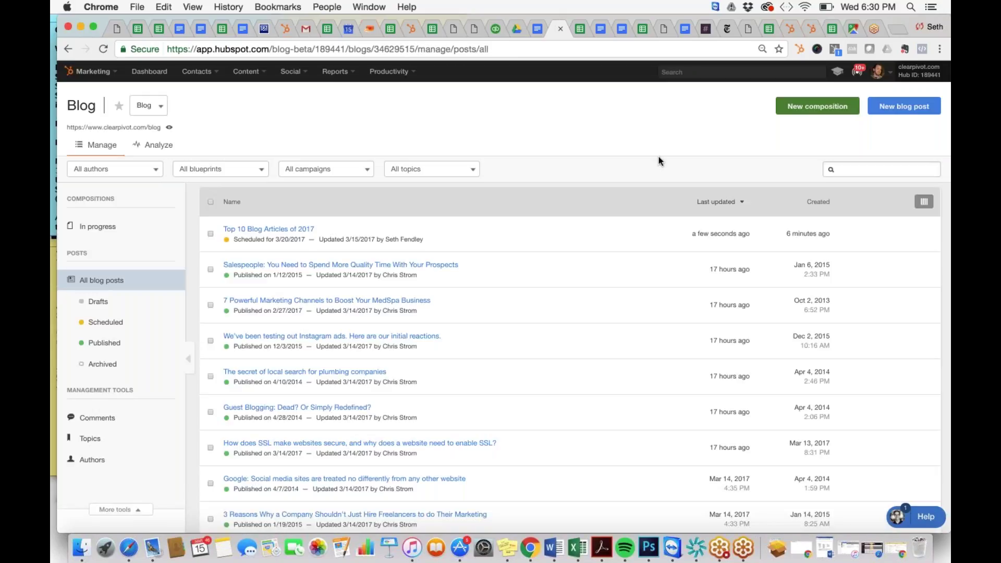
- Create a new blank blog post and title it "ClearPivot's Top 10 Articles of 2017 - 2"
left_click(892, 110)
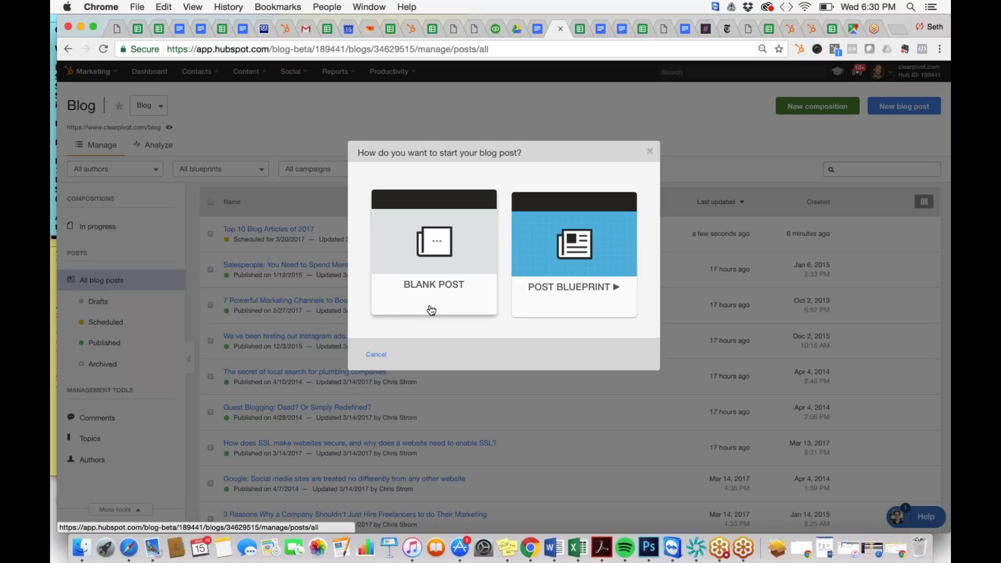
left_click(441, 276)
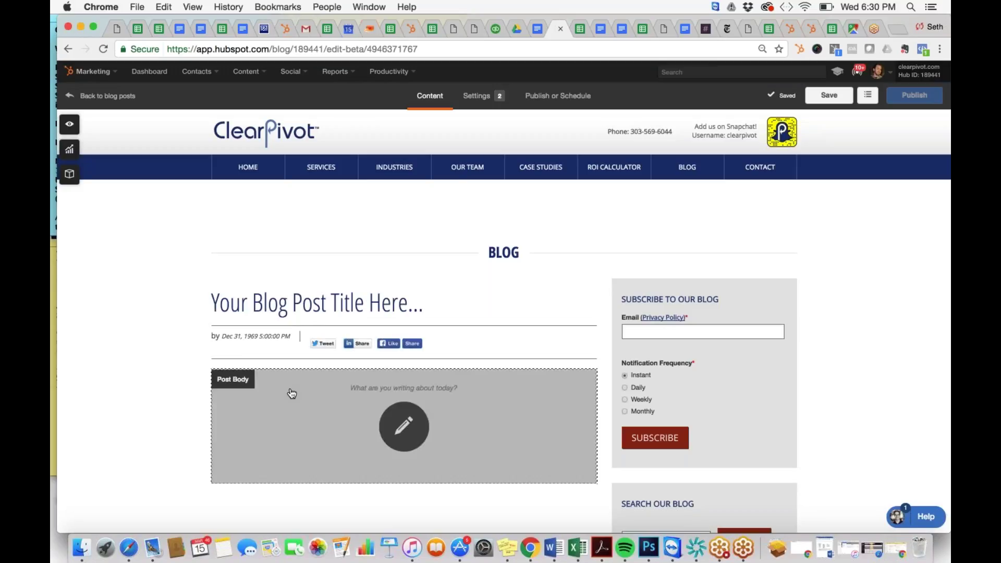
left_click(345, 306)
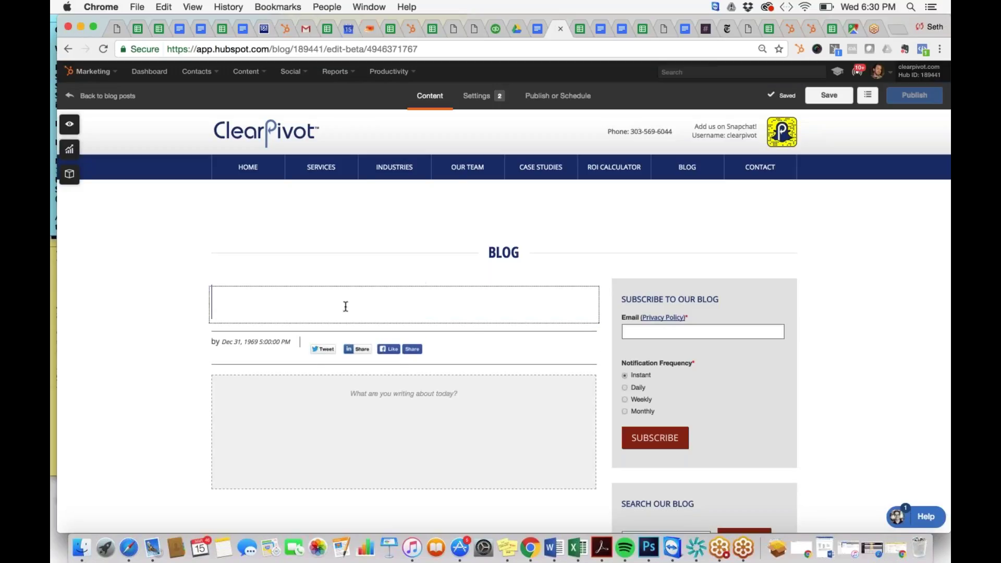
type("Clear")
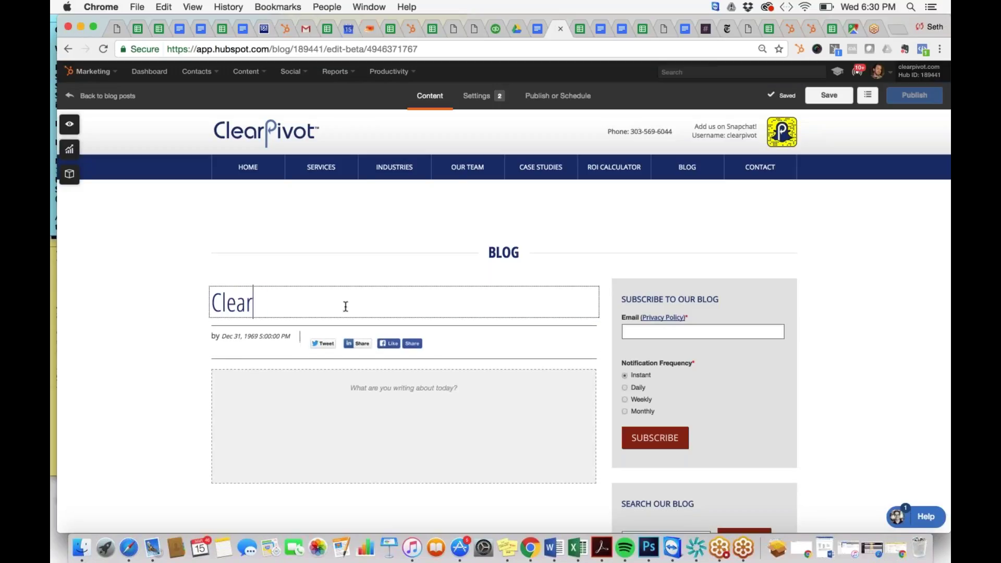
type("Pivot's Top 10 A")
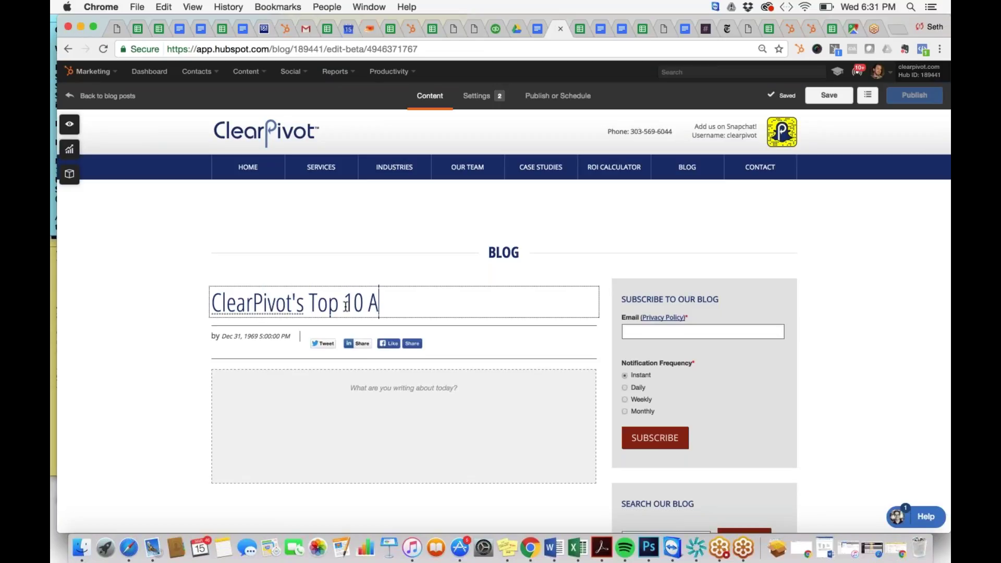
type("rticles of 2017 -2")
key("BackSpace")
key("BackSpace")
type("2")
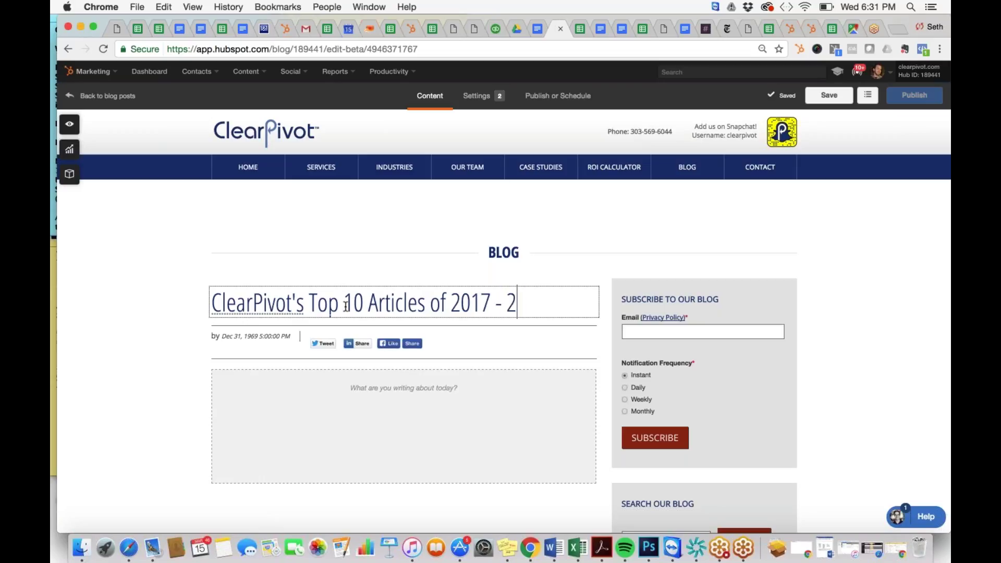
- Copy the article text from the Google Docs document and paste it into the new post's body
left_click(315, 410)
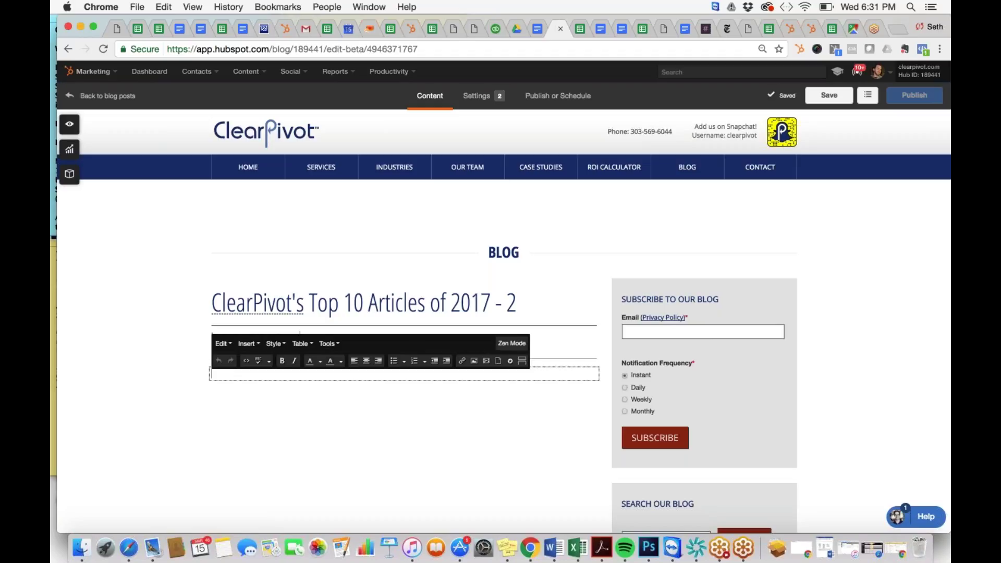
left_click(532, 33)
key("super+c")
left_click(558, 28)
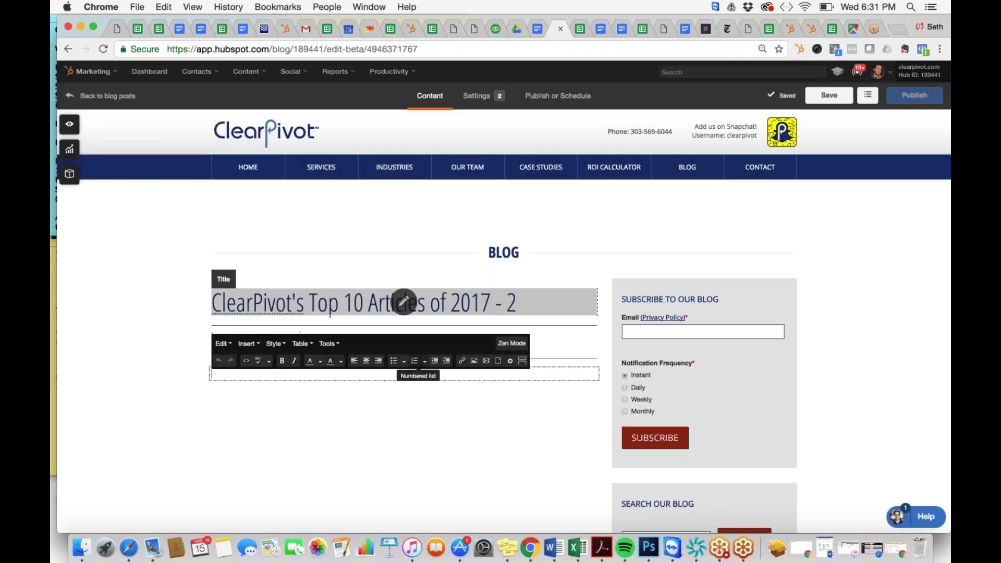
key("super+v")
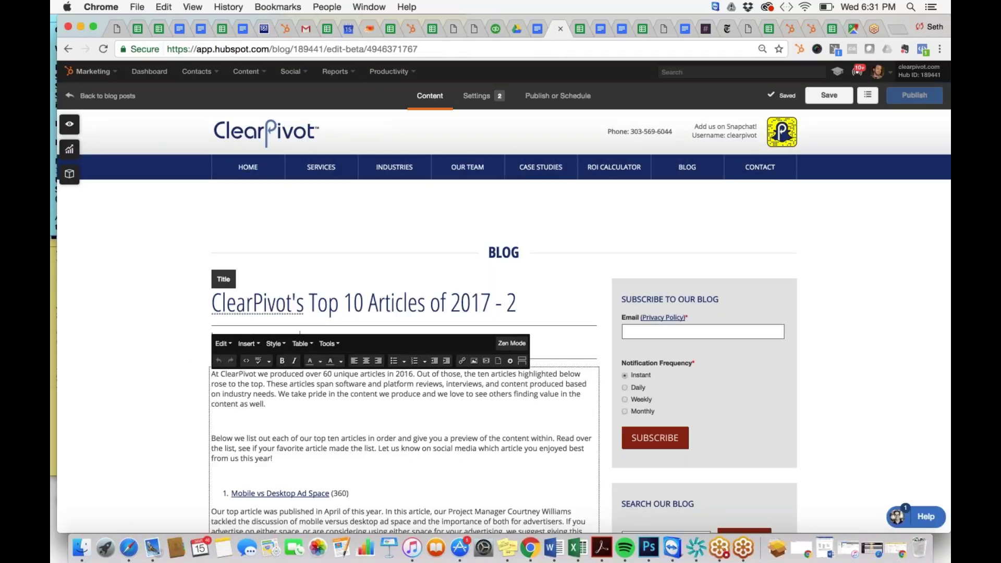
key("Escape")
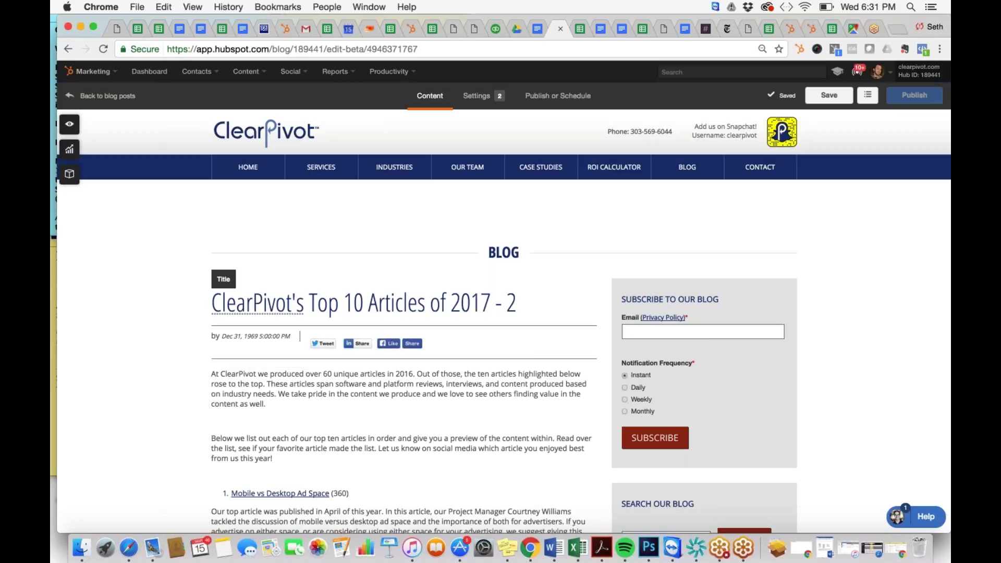
- Review the pasted article and remove the blank lines after both introductory paragraphs
scroll(503, 321, "down", 5)
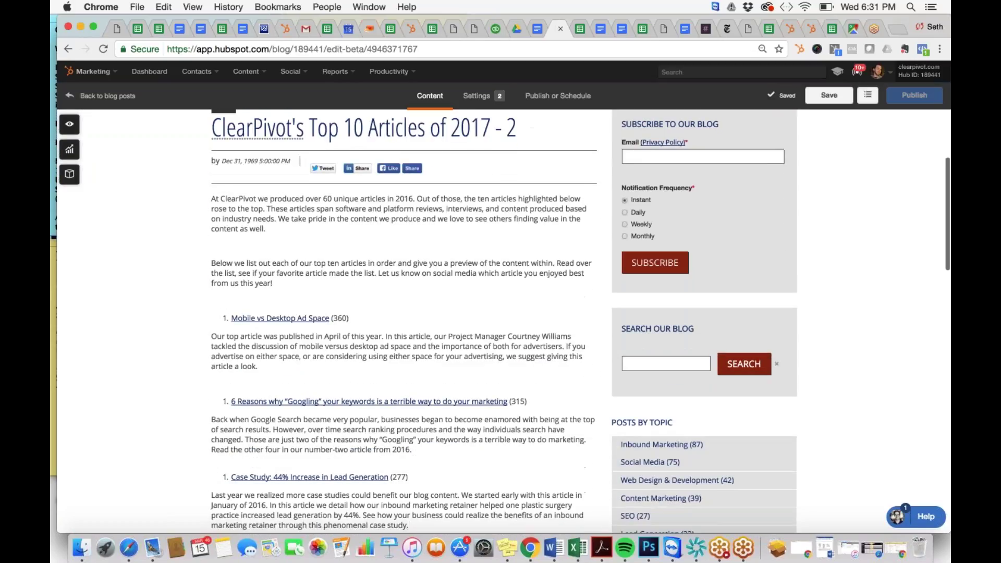
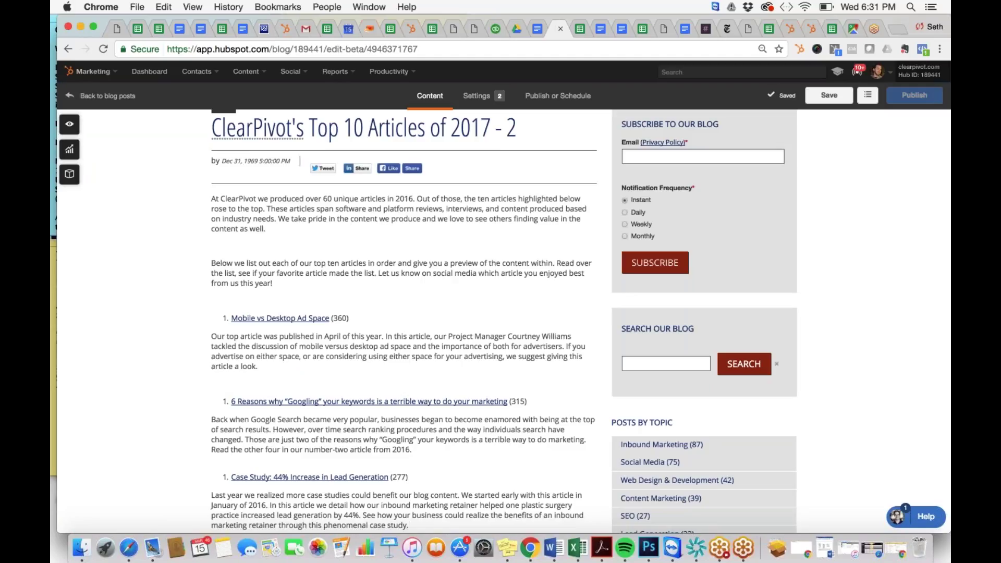
scroll(580, 321, "down", 5)
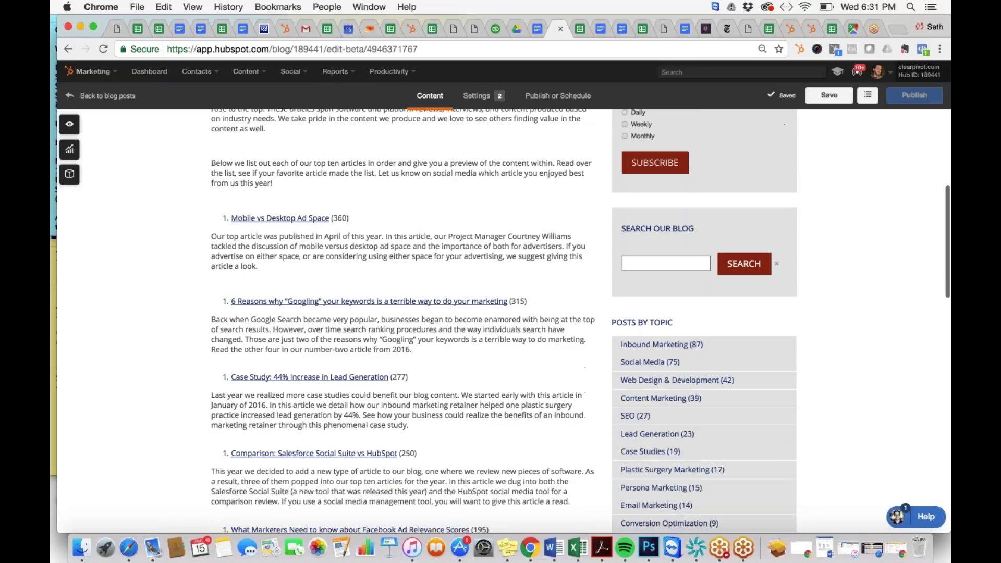
scroll(501, 321, "down", 3)
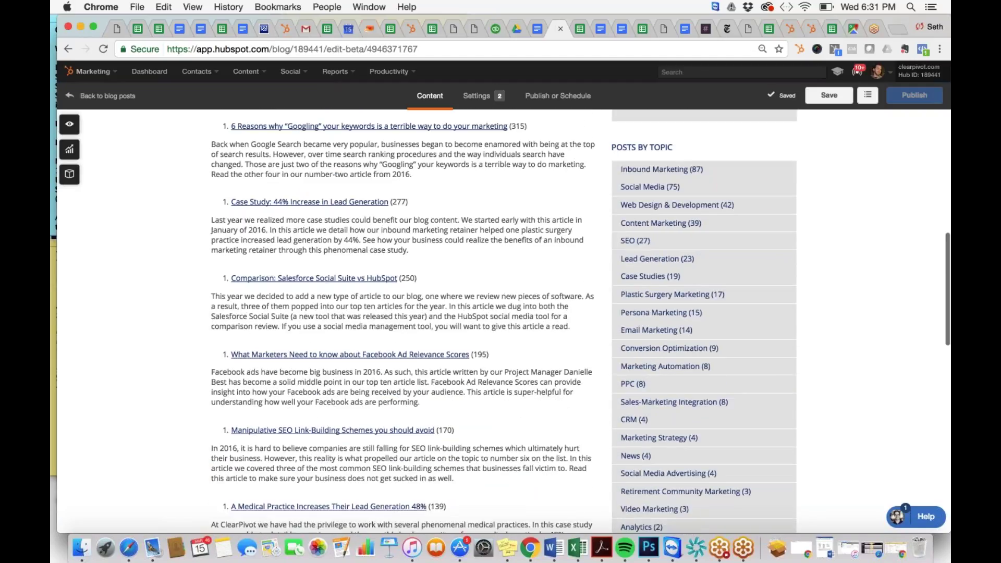
scroll(500, 321, "down", 2)
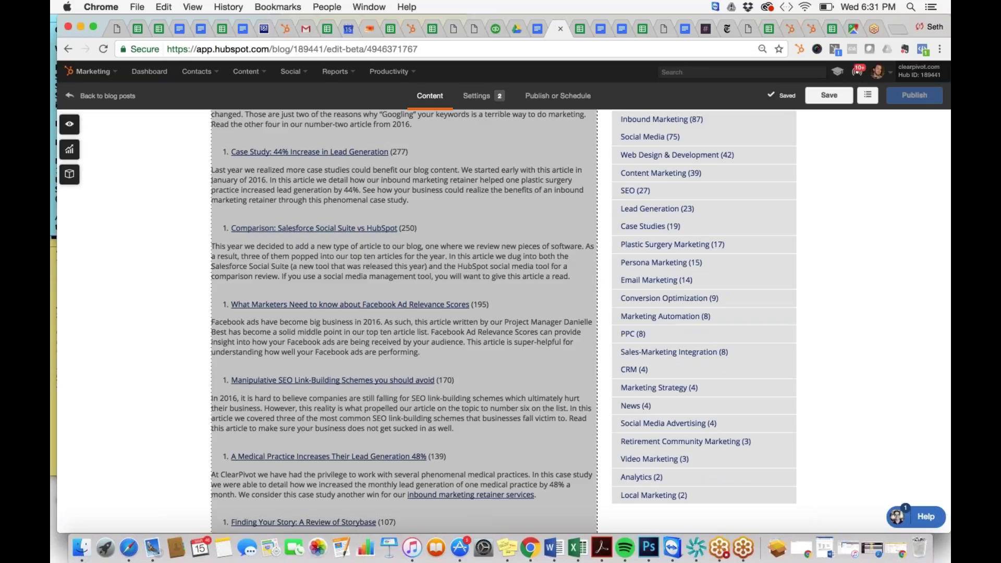
scroll(157, 264, "up", 5)
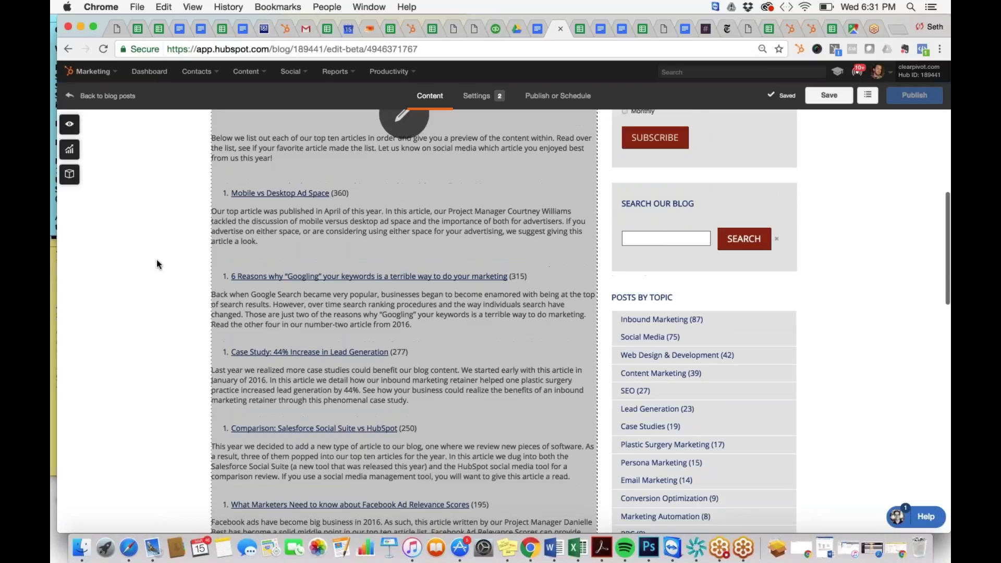
scroll(157, 264, "up", 2)
left_click(274, 191)
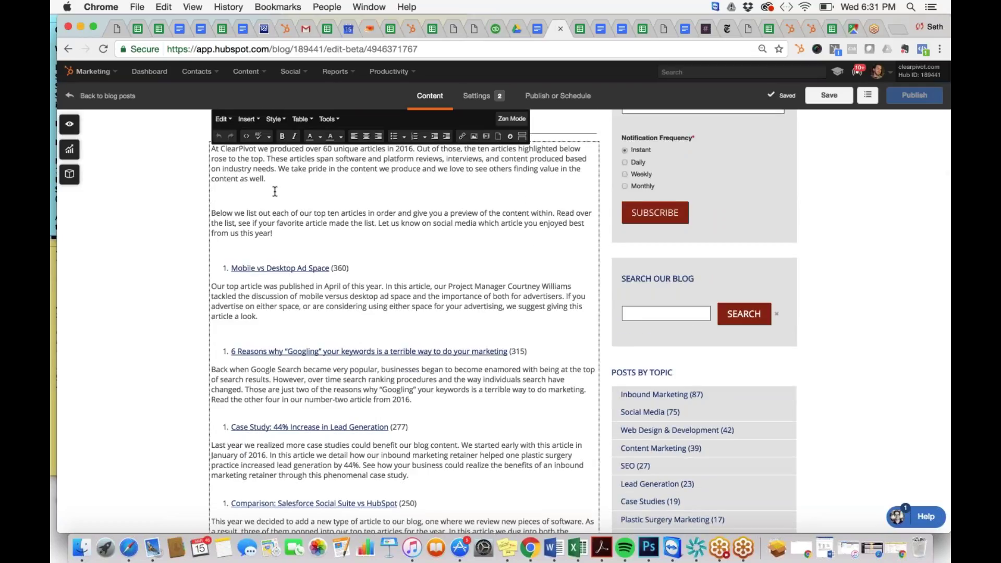
key("BackSpace")
key("Down")
key("Down")
key("Down")
key("Down")
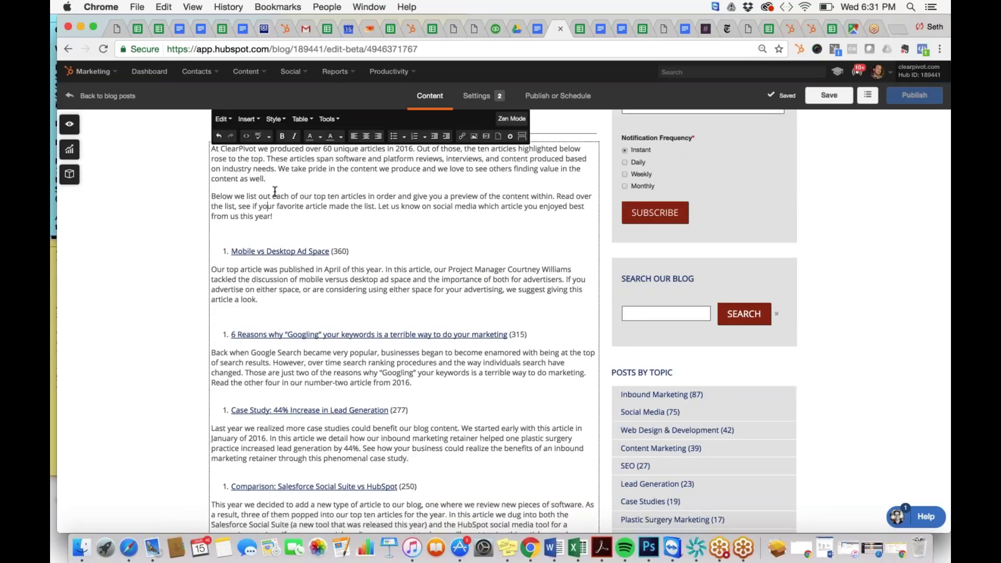
key("BackSpace")
- Remove the blank lines above the second, third, fourth and fifth article headings, ending with "What Marketers Need to know about Facebook Ad Relevance Scores"
key("Down")
key("Down")
key("Down")
key("Down")
key("Down")
key("Down")
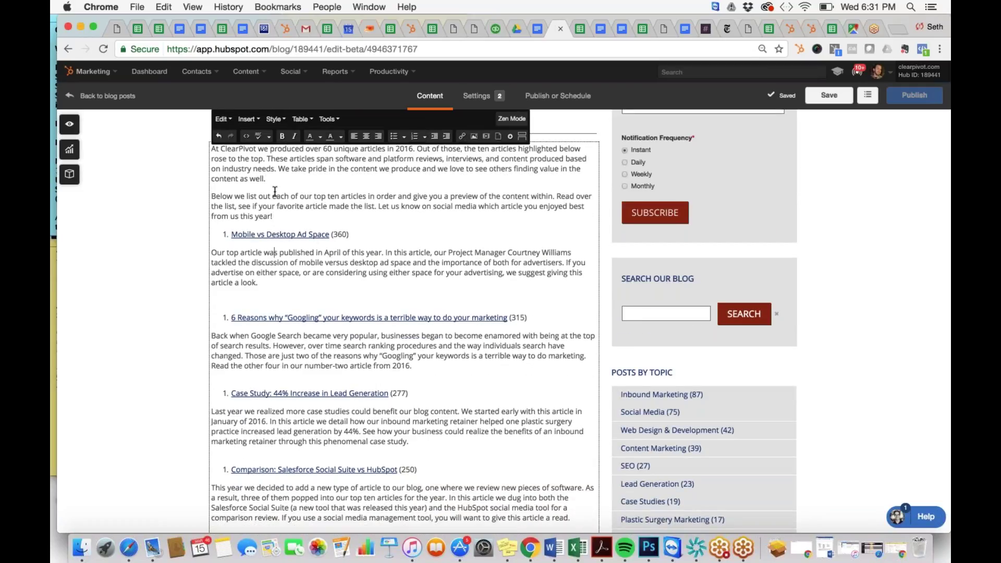
key("BackSpace")
key("Down")
key("Down")
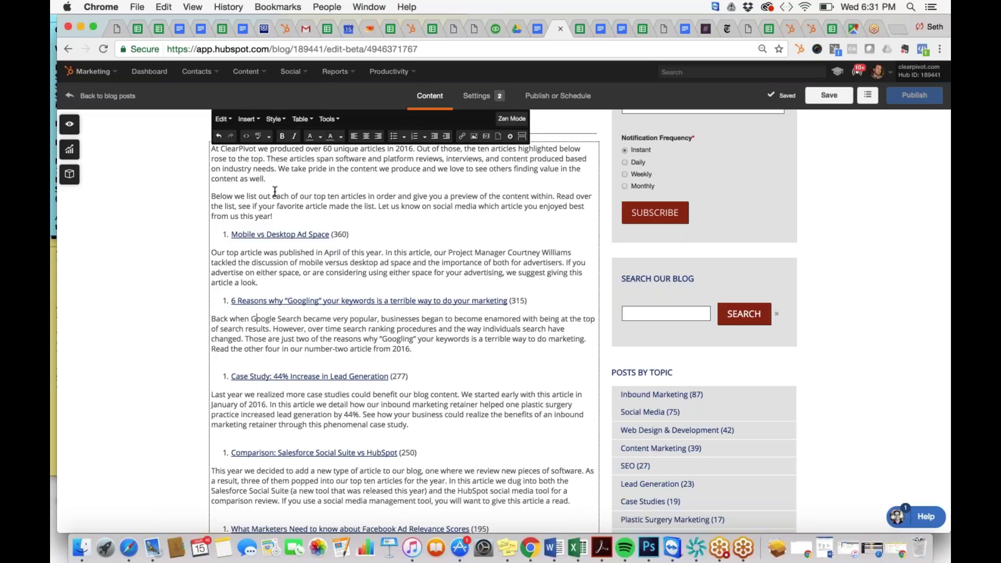
key("BackSpace")
key("Down")
key("Down")
key("Down")
key("Down")
key("Down")
key("BackSpace")
key("Down")
key("Down")
key("Down")
key("Down")
key("Down")
key("BackSpace")
- Add an empty line after the post's closing paragraph and set it to centre alignment
key("Down")
key("Down")
key("Down")
key("Down")
key("Down")
scroll(275, 191, "down", 5)
key("Down")
key("Down")
key("Down")
key("Down")
key("Down")
key("Down")
key("Down")
key("Down")
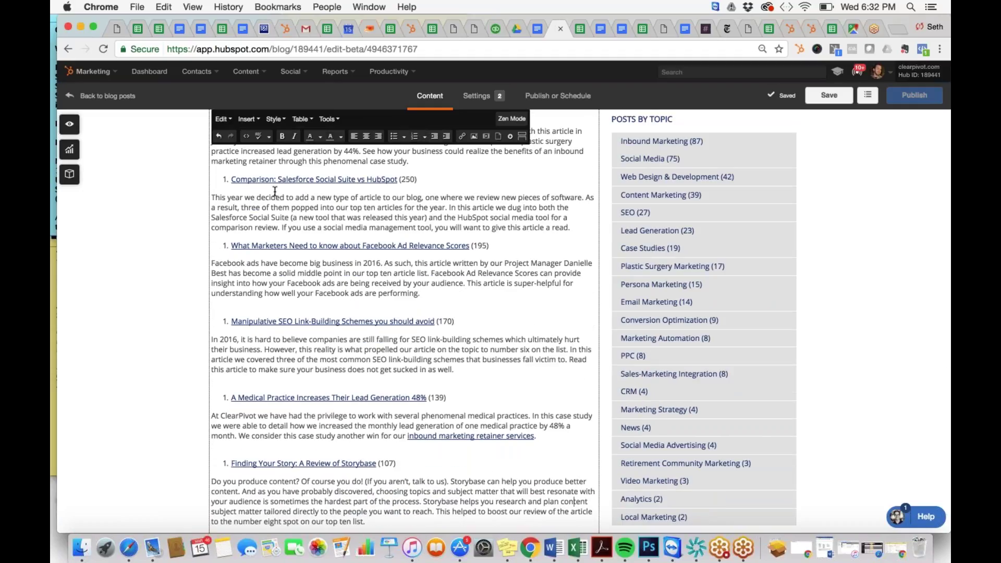
scroll(274, 191, "down", 5)
key("Down")
key("Down")
key("Down")
key("Down")
key("Down")
key("Down")
key("Down")
key("Down")
key("Down")
key("Down")
scroll(275, 191, "down", 5)
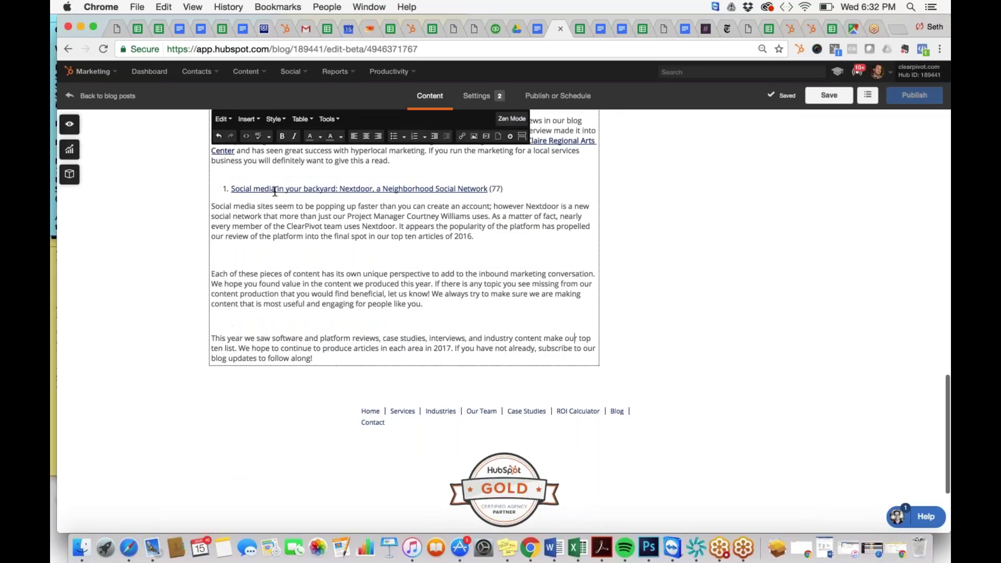
key("Down")
key("Down")
key("Down")
key("Down")
key("Down")
key("Down")
key("Down")
key("Down")
key("Down")
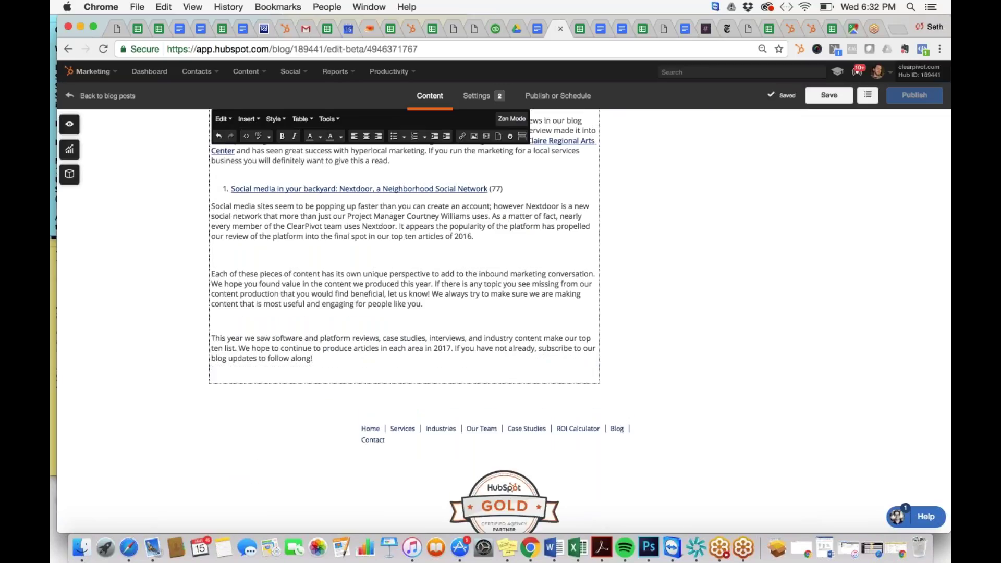
left_click(366, 136)
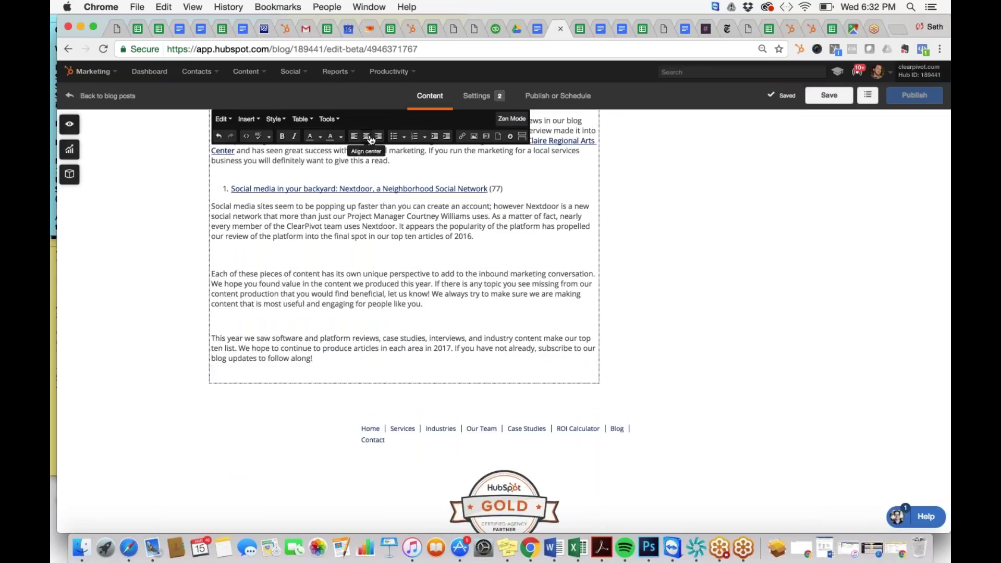
- Search the call-to-actions for "Blog" and insert "Content: Free Guide: An Introduction to Business Blogging" at the end of the post
left_click(510, 139)
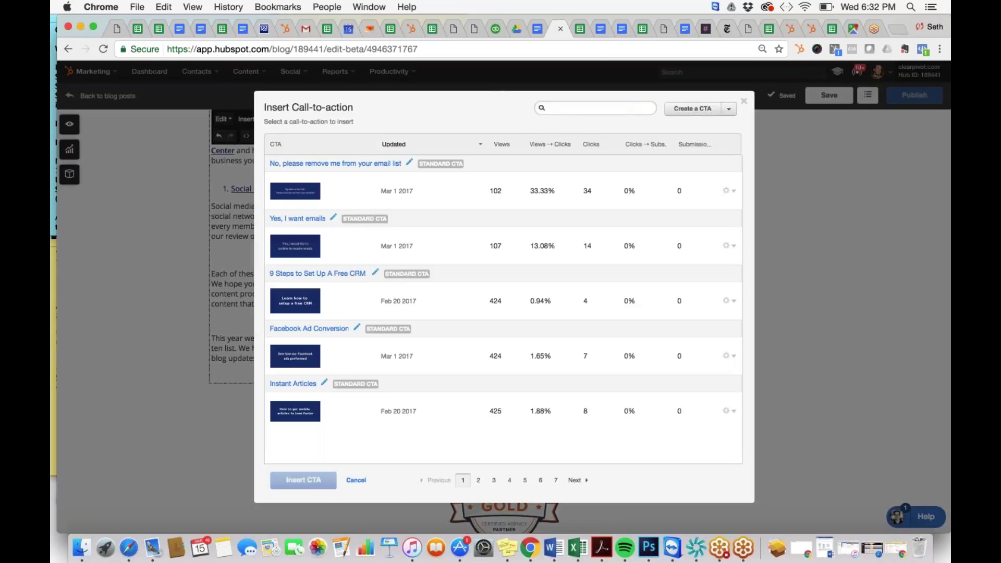
type("Blog")
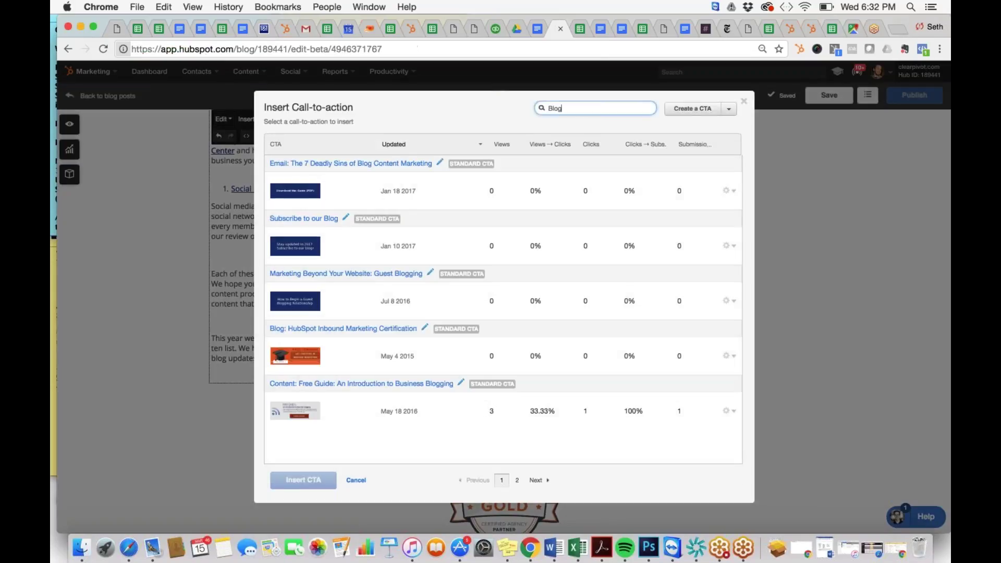
left_click(317, 405)
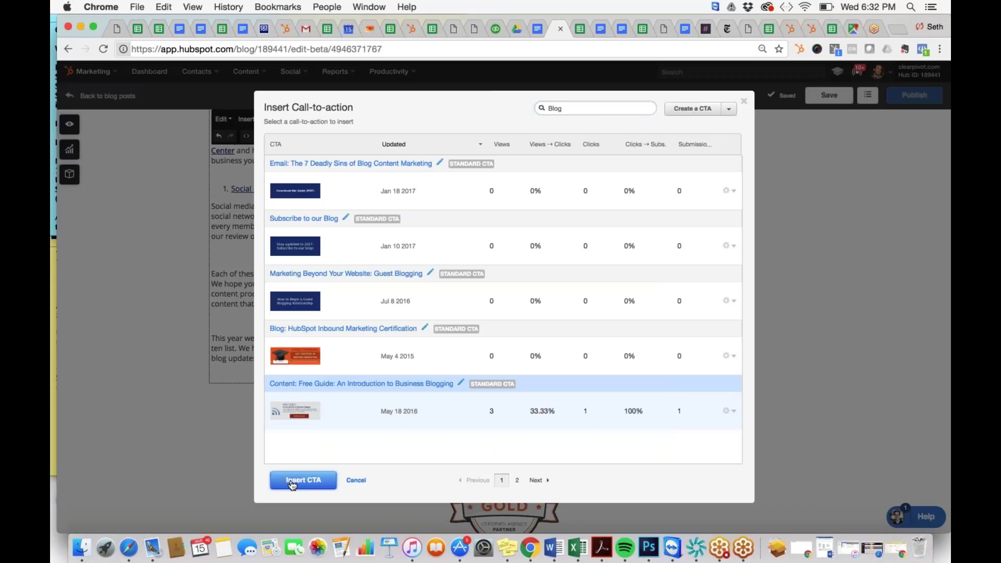
left_click(293, 480)
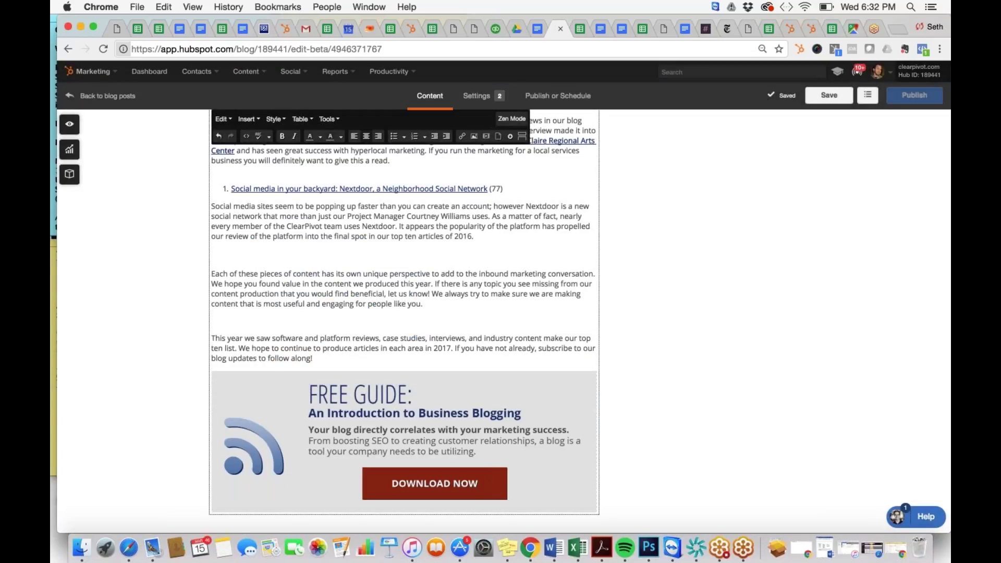
- Start inserting an image before the paragraph under "A Medical Practice Increases Their Lead Generation 48%" and browse the images folder
left_click(249, 264)
scroll(249, 264, "up", 5)
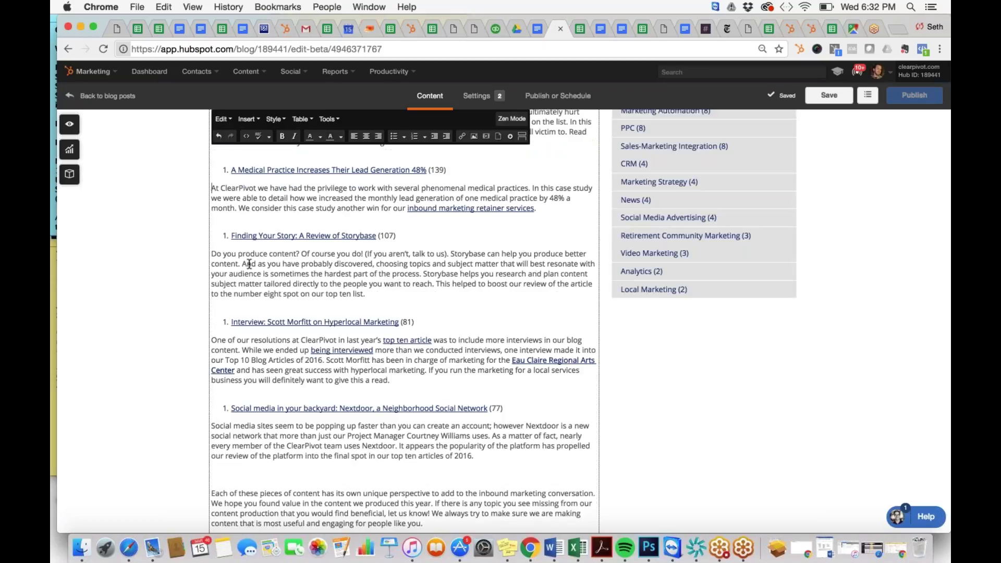
left_click(247, 119)
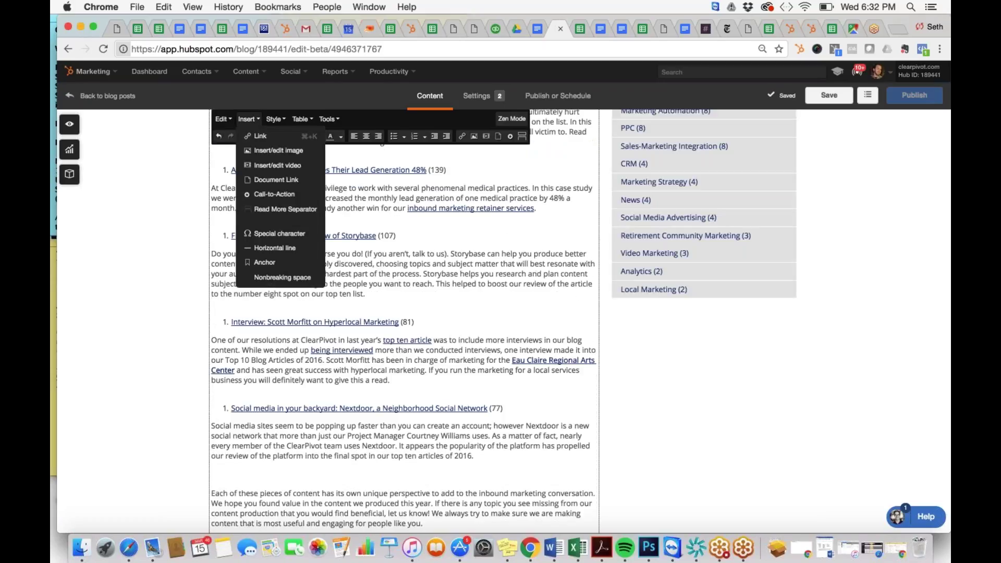
left_click(268, 152)
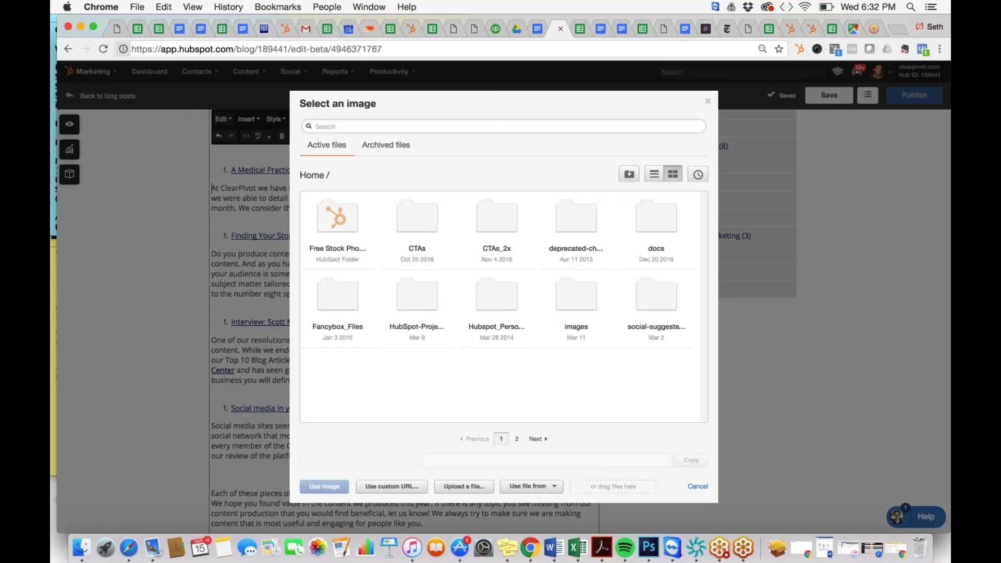
left_click(572, 313)
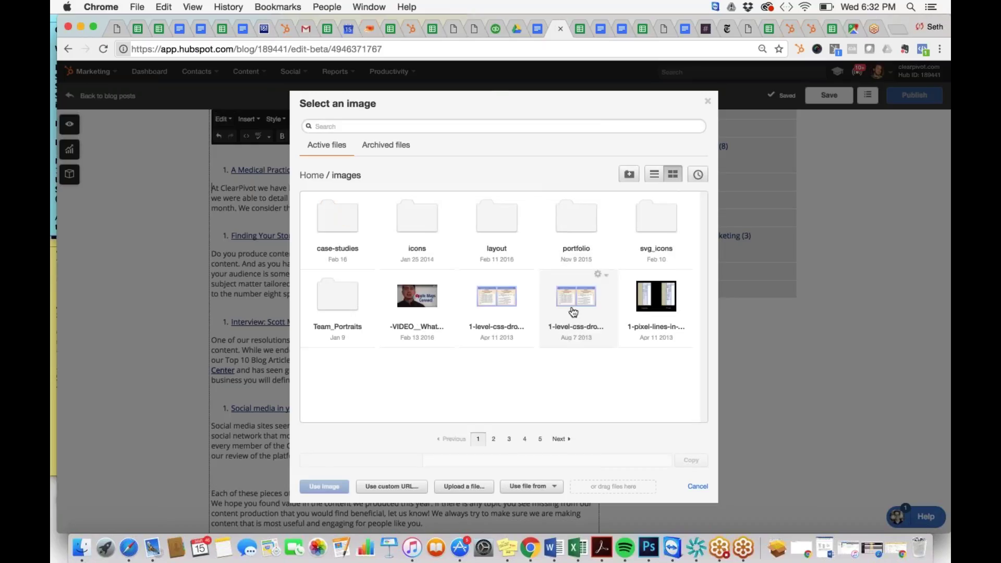
left_click(353, 126)
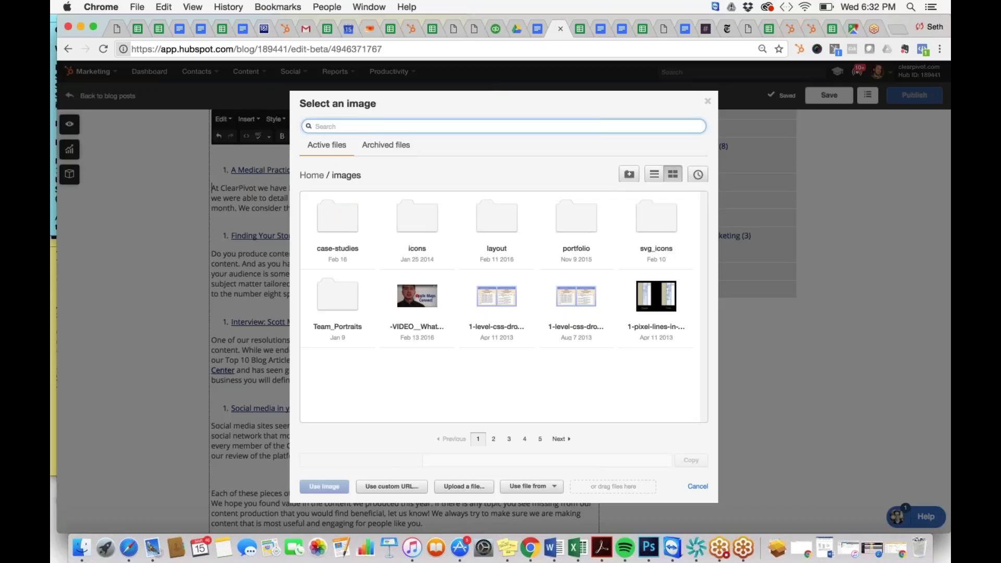
left_click(542, 490)
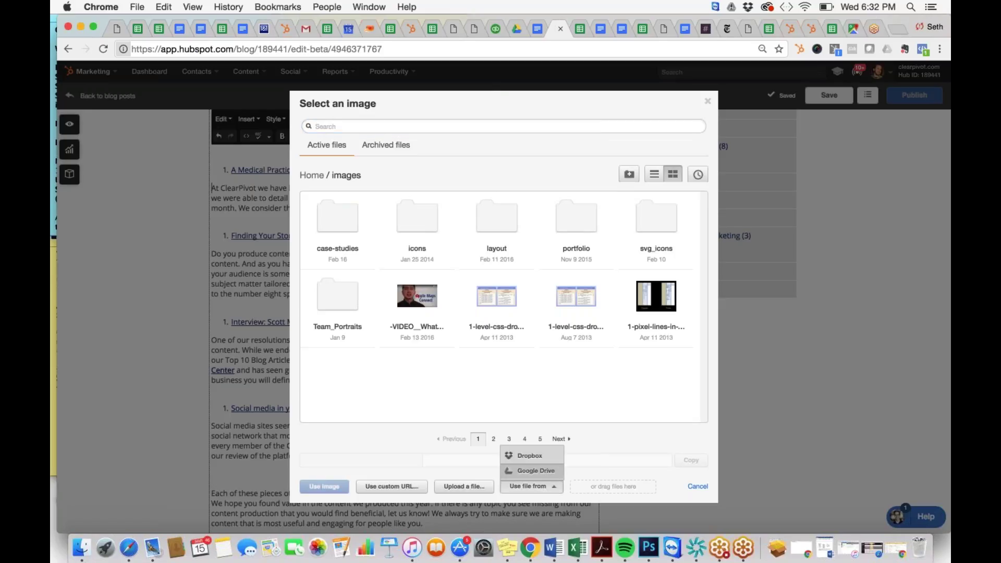
left_click(542, 488)
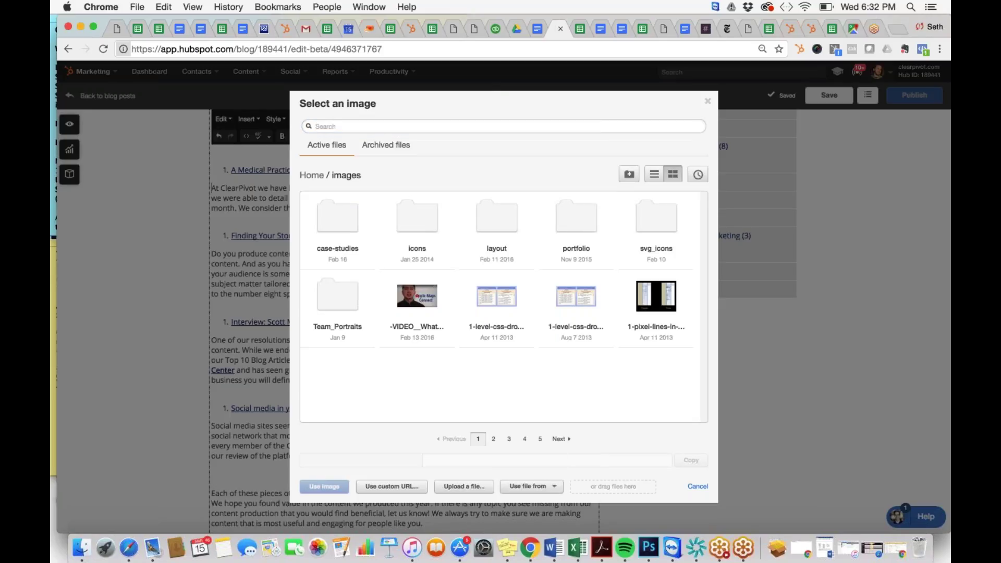
- Search the image files for "blog" and insert the 7-deadly-sins picture dated Nov 23 2013
left_click(417, 127)
type("blog")
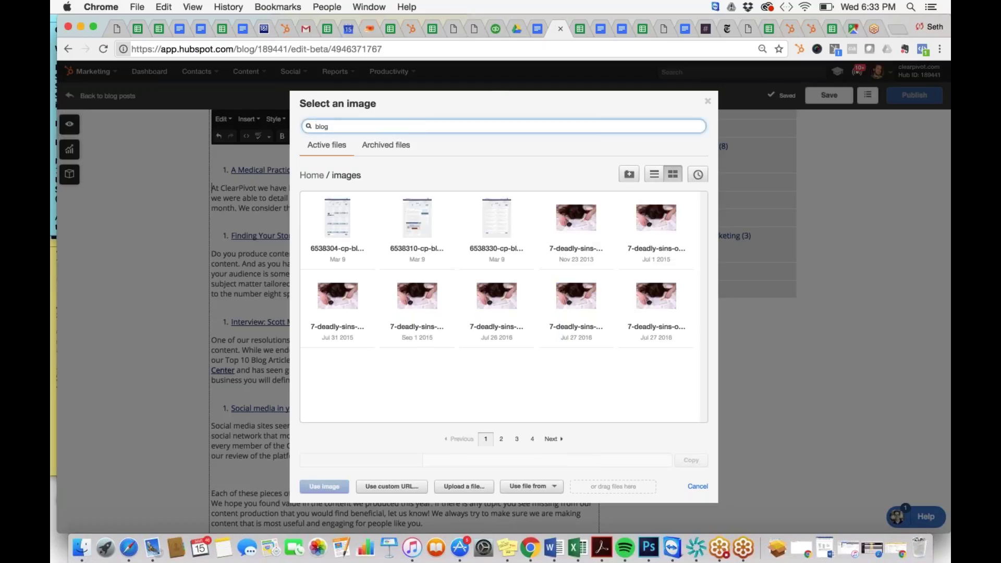
left_click(572, 216)
left_click(313, 489)
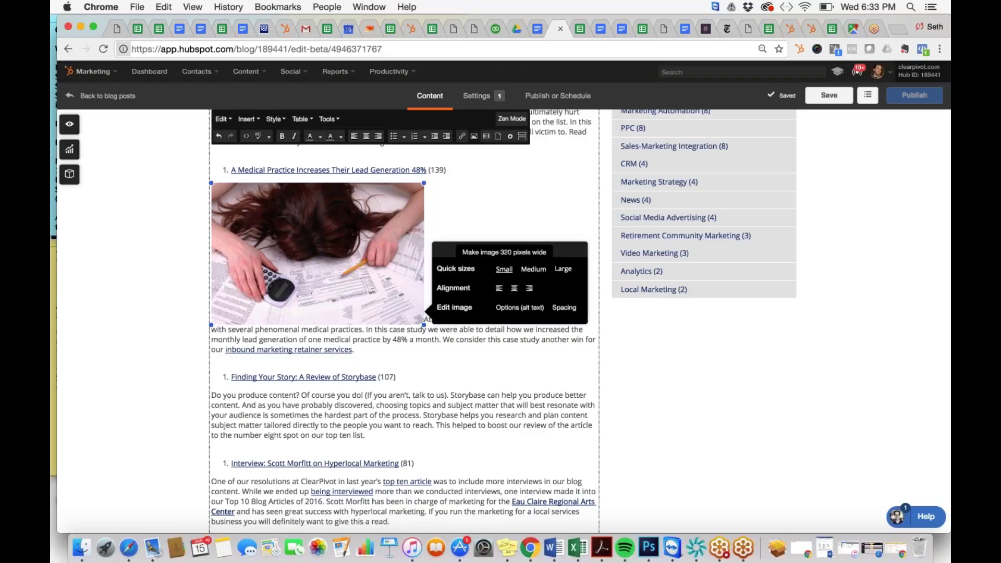
- Try the image's size and alignment options, ending with the small 320-pixel-wide size and right alignment
left_click(504, 269)
left_click(510, 241)
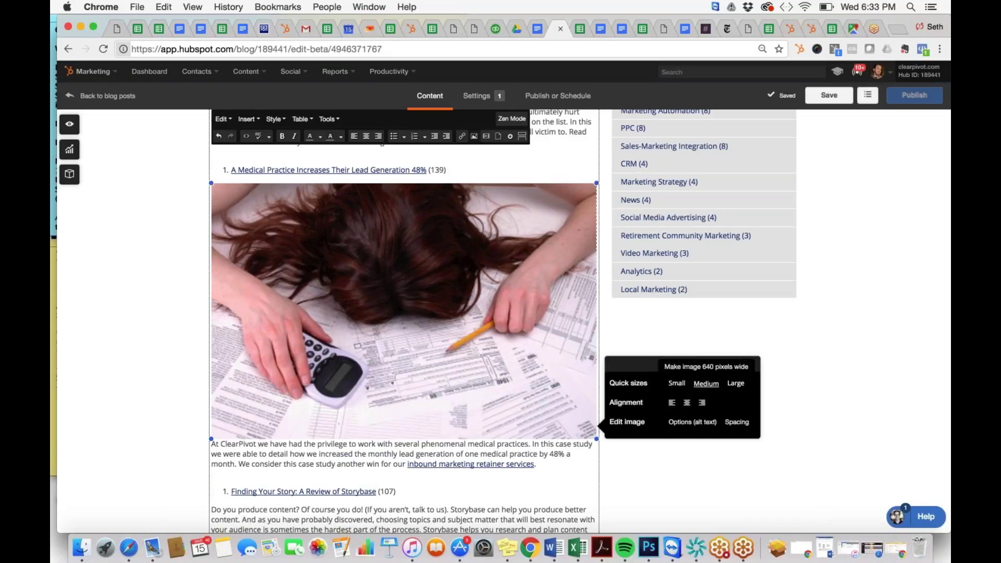
left_click(706, 384)
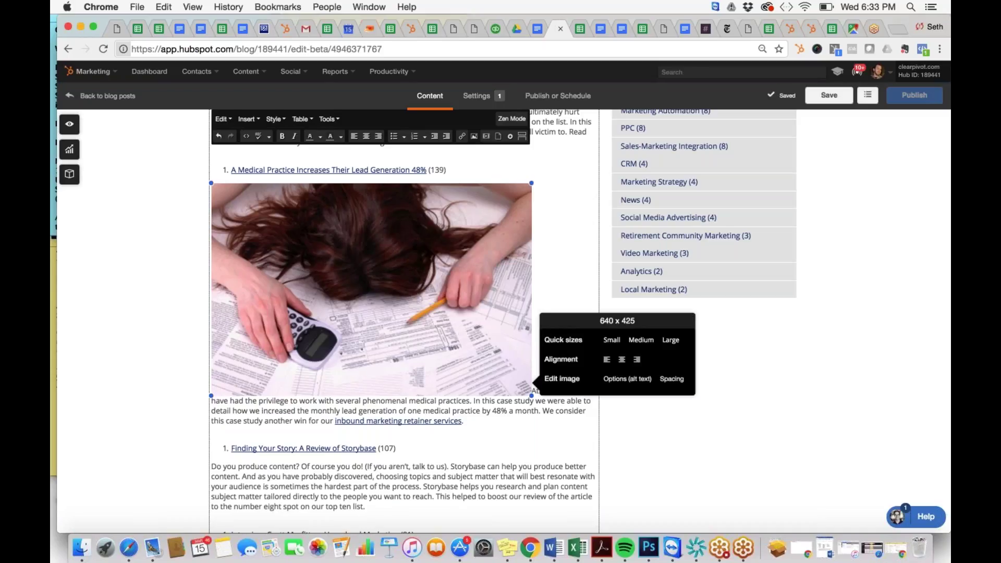
left_click(606, 360)
left_click(621, 359)
left_click(669, 359)
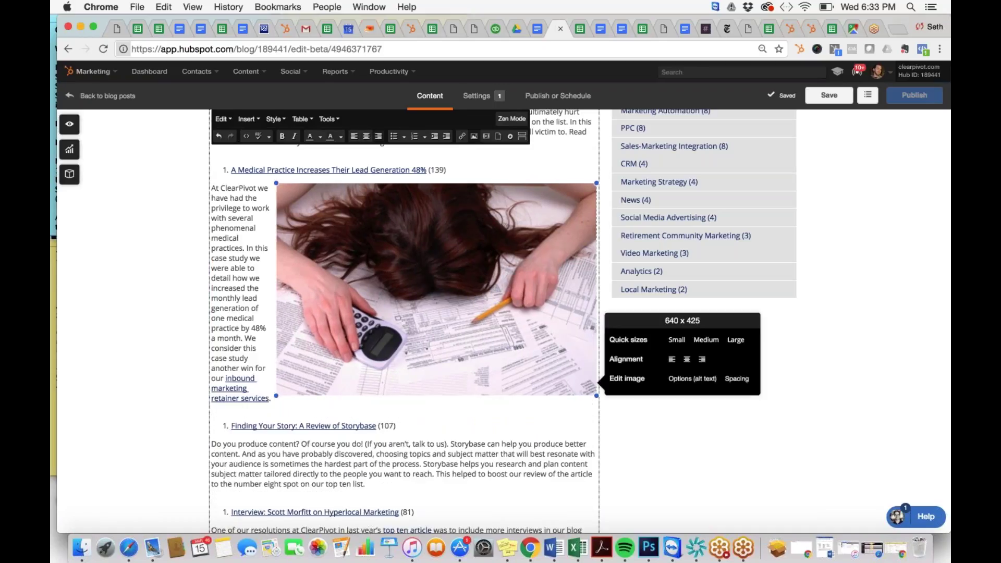
left_click(677, 340)
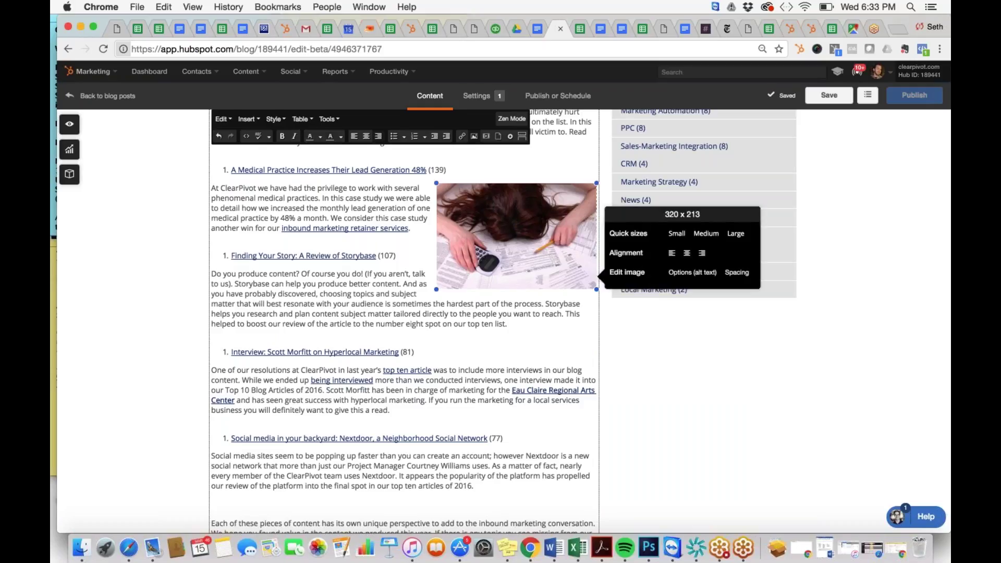
- Set the image's left and bottom spacing to 20 each
left_click(736, 273)
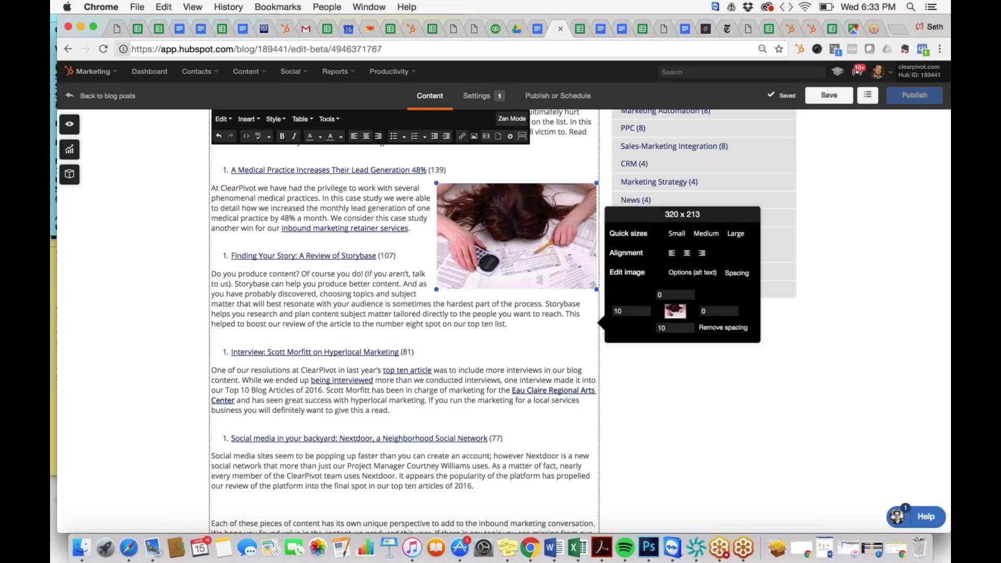
left_click(618, 311)
key("BackSpace")
type("2")
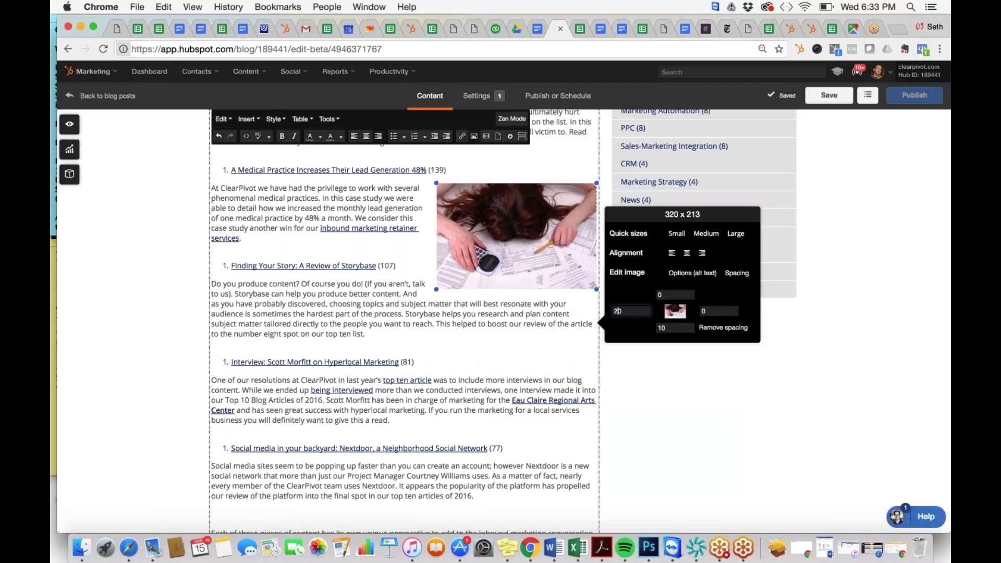
left_click(661, 327)
key("BackSpace")
type("2")
left_click(516, 342)
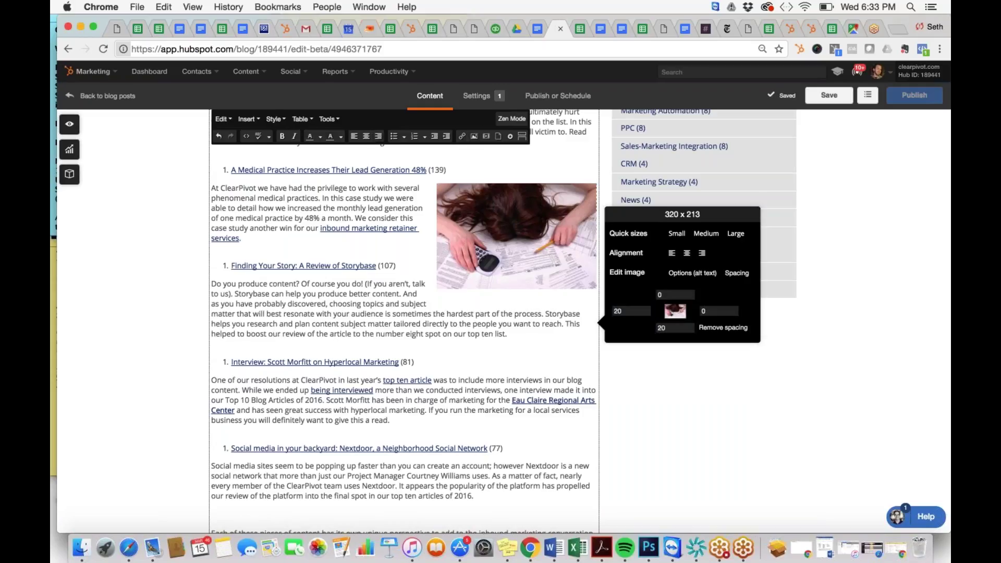
- Check the author choices in the post's settings, keep the current author, and add the News topic
left_click(472, 98)
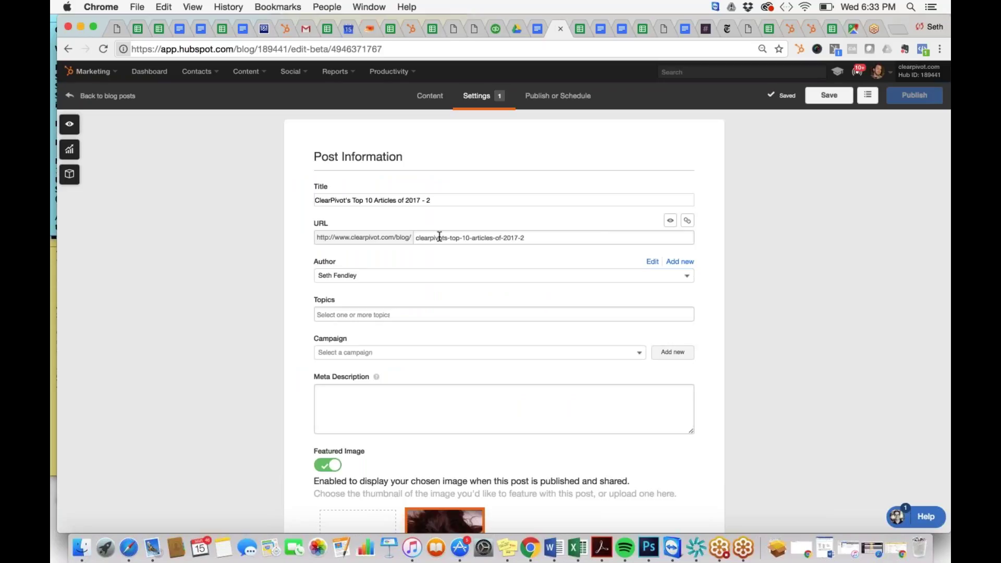
left_click(364, 280)
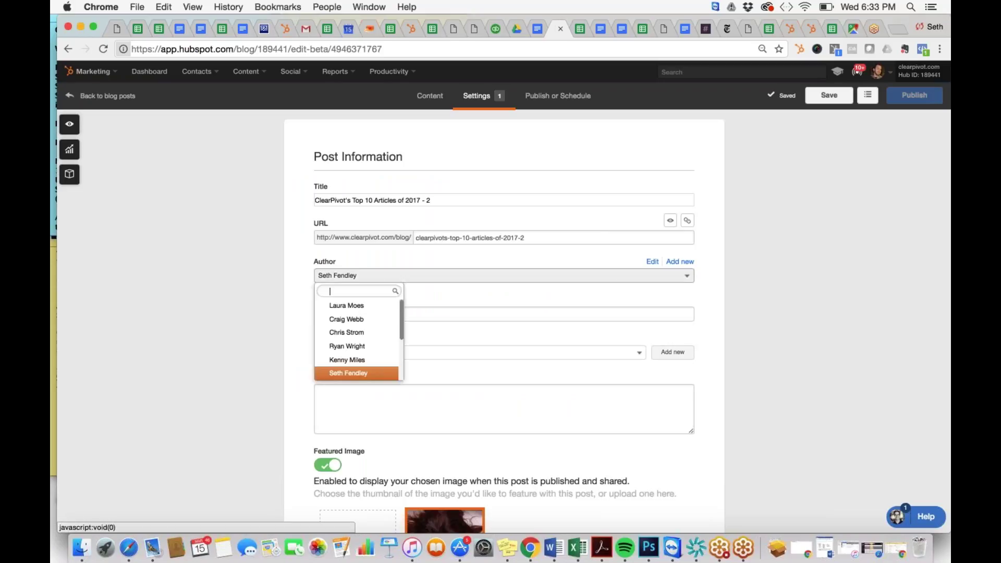
key("Escape")
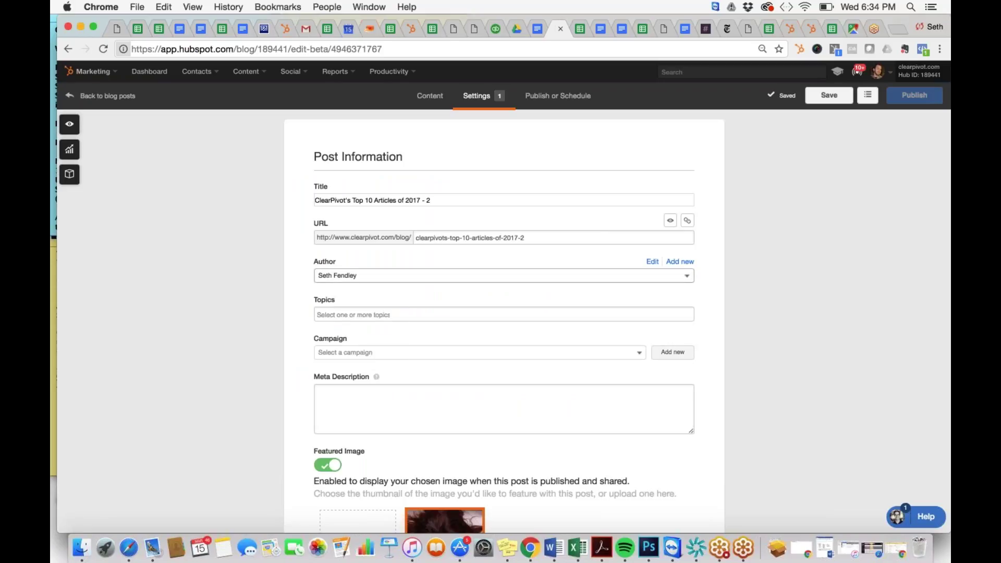
key("Return")
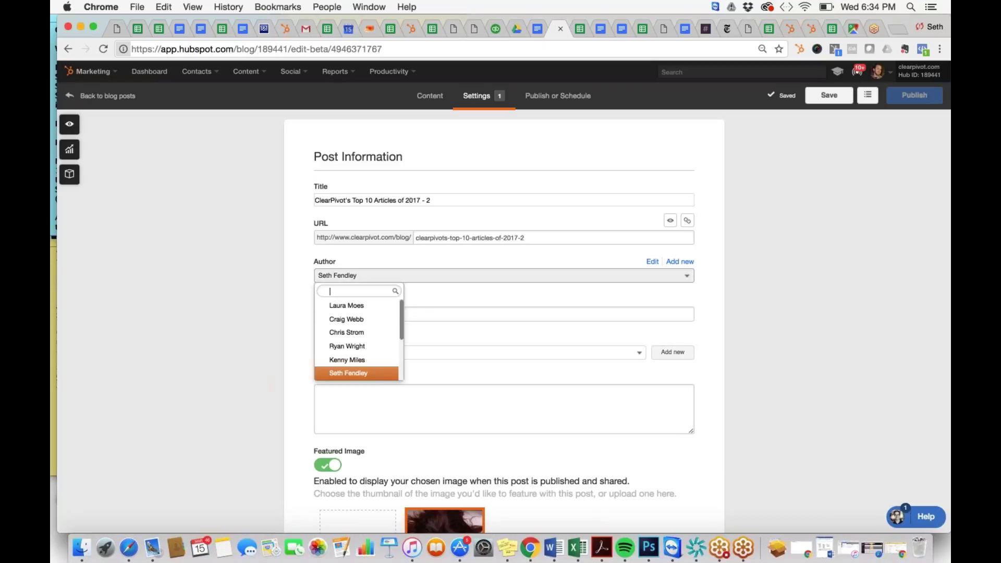
left_click(397, 277)
left_click(380, 313)
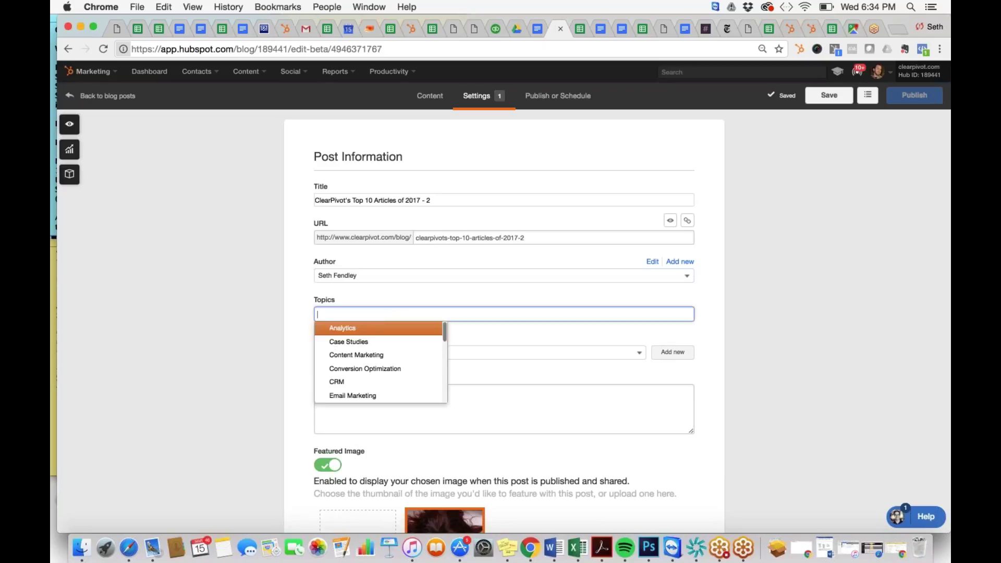
left_click_drag(443, 335, 446, 371)
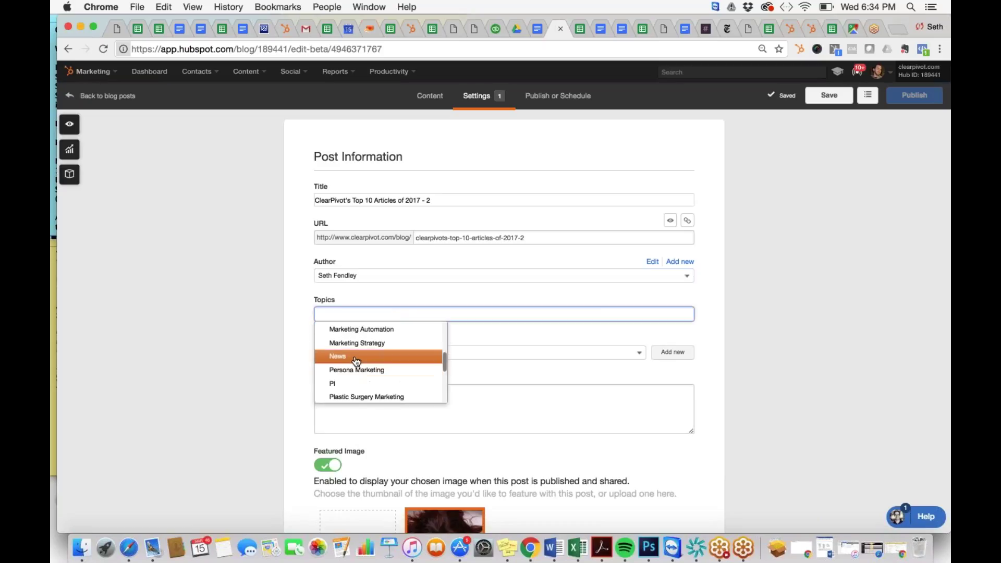
left_click(356, 358)
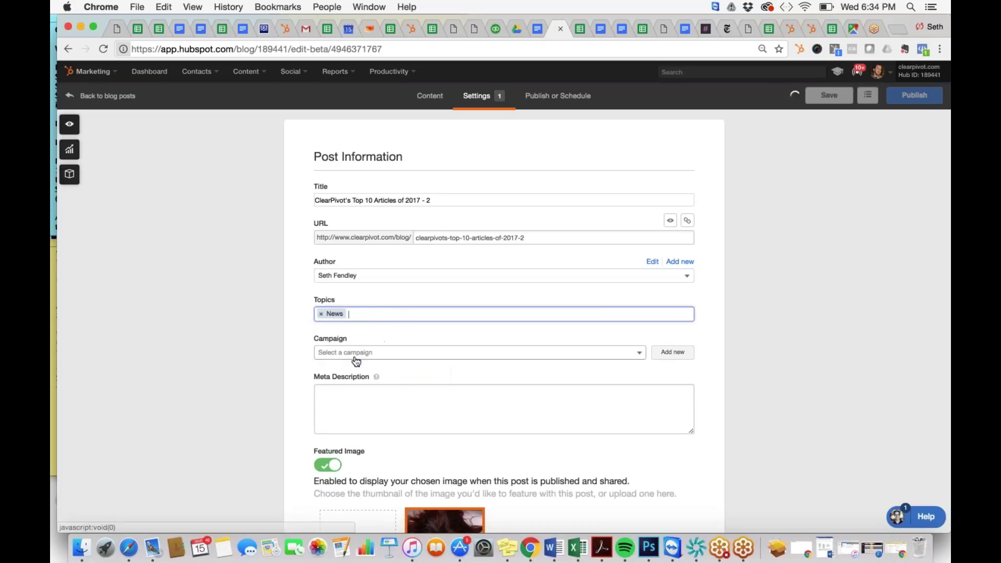
- Enter the meta description "A second look at our top ten articles, see what we think the best strategies are for blogging in 2017."
left_click(355, 407)
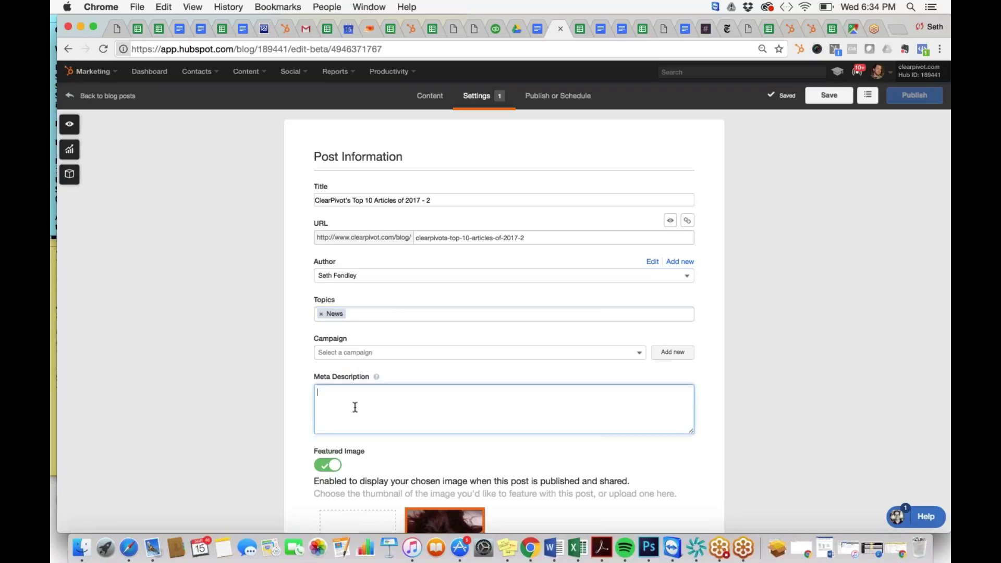
type("A ")
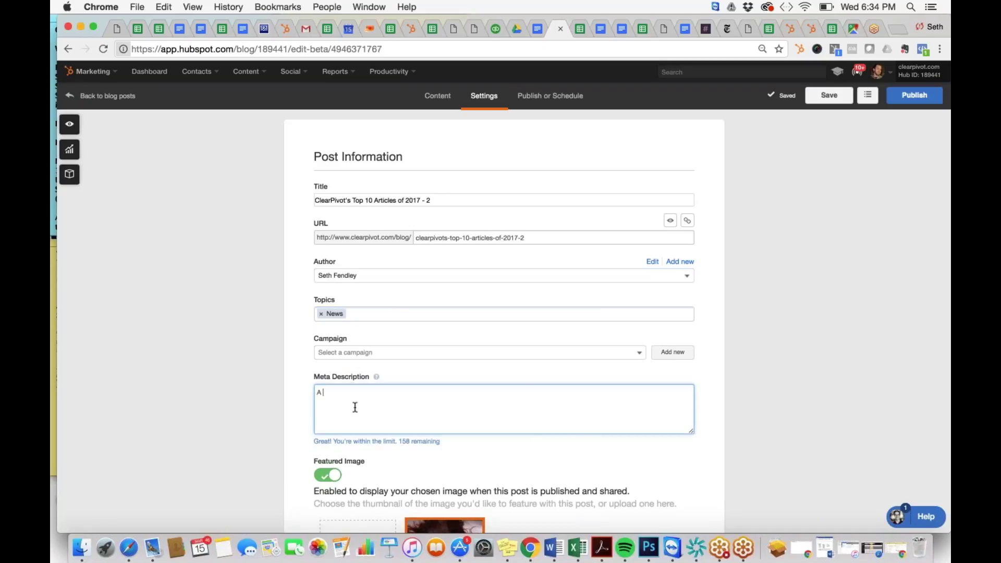
type("second look at our top ten articles, see ")
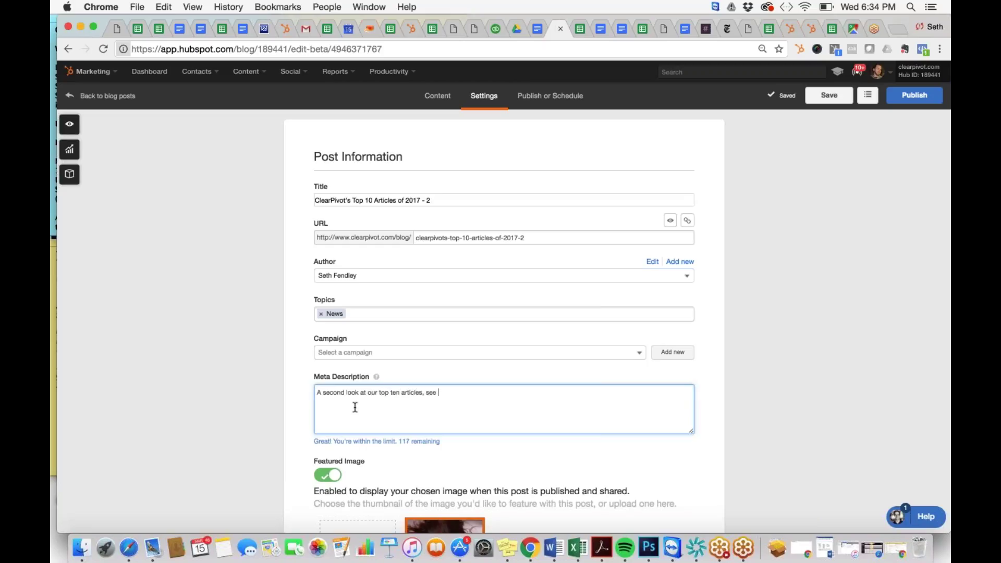
type("what we think the best stragies")
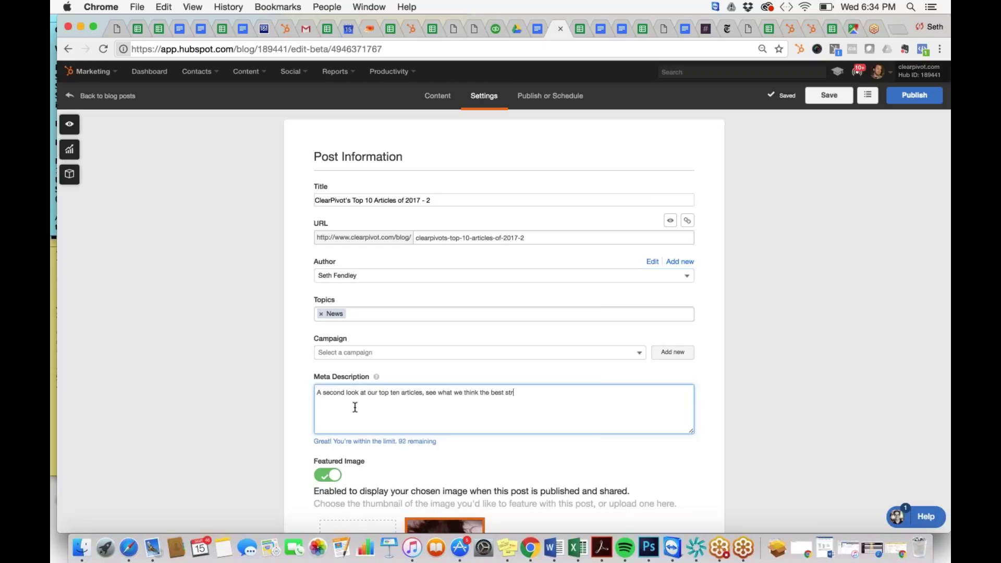
key("BackSpace")
key("BackSpace")
key("BackSpace")
key("BackSpace")
type("tegies are for bloggin in")
key("BackSpace")
key("BackSpace")
key("BackSpace")
key("BackSpace")
type("g in 2017.")
scroll(663, 452, "down", 5)
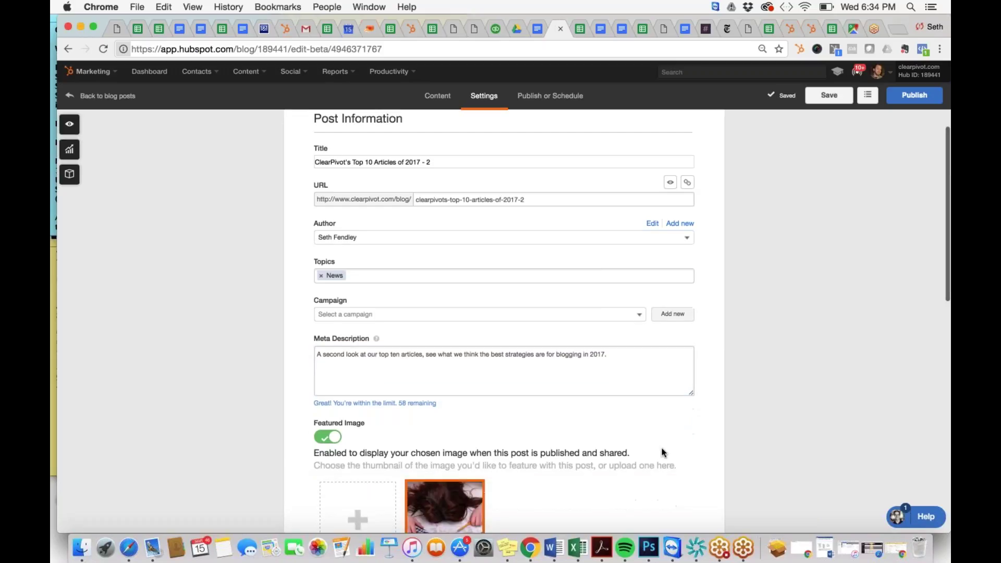
- Choose to schedule the post for later and set its release to 03/06/2017 at 2:00 PM
left_click(541, 98)
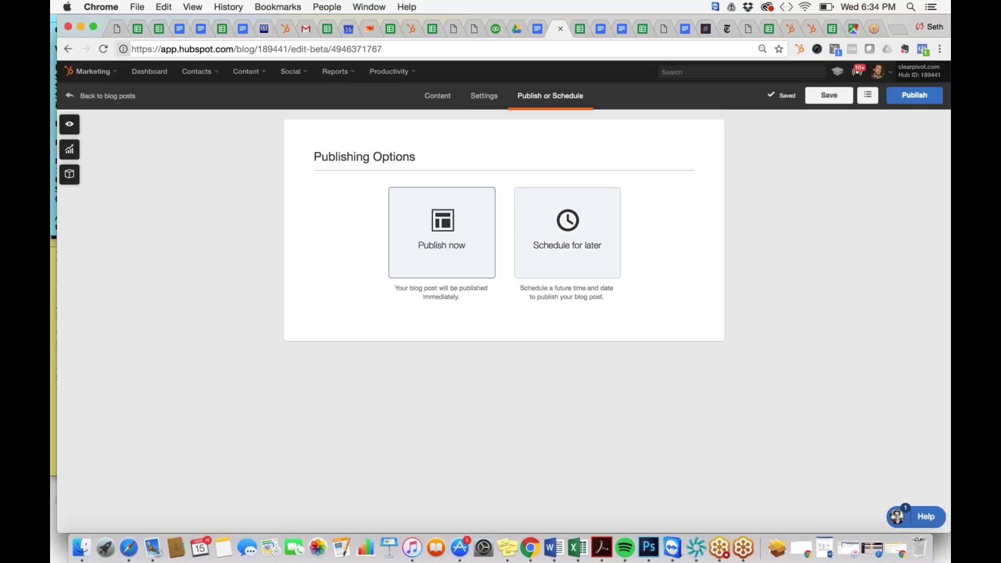
left_click(559, 254)
left_click(357, 349)
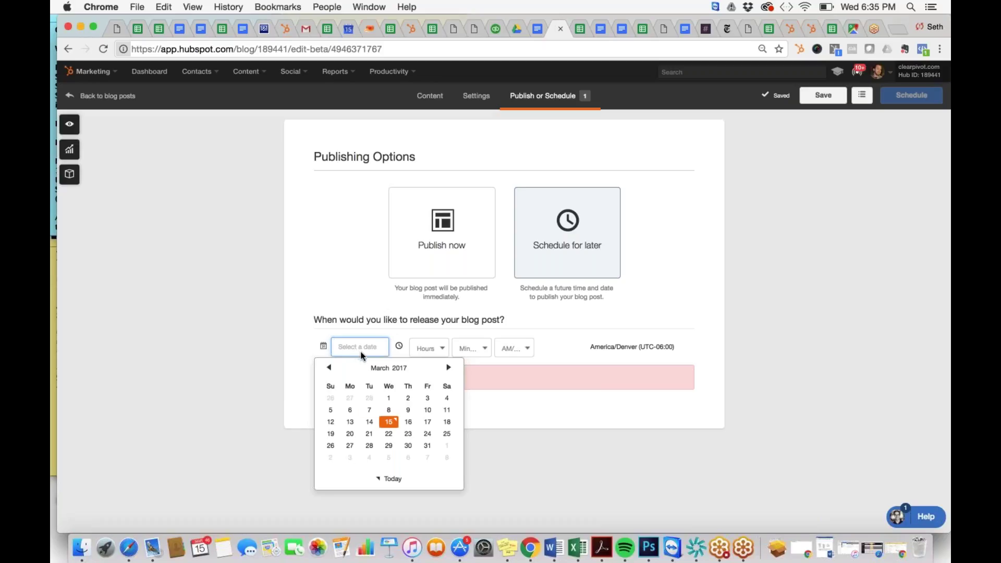
left_click(350, 410)
left_click(428, 348)
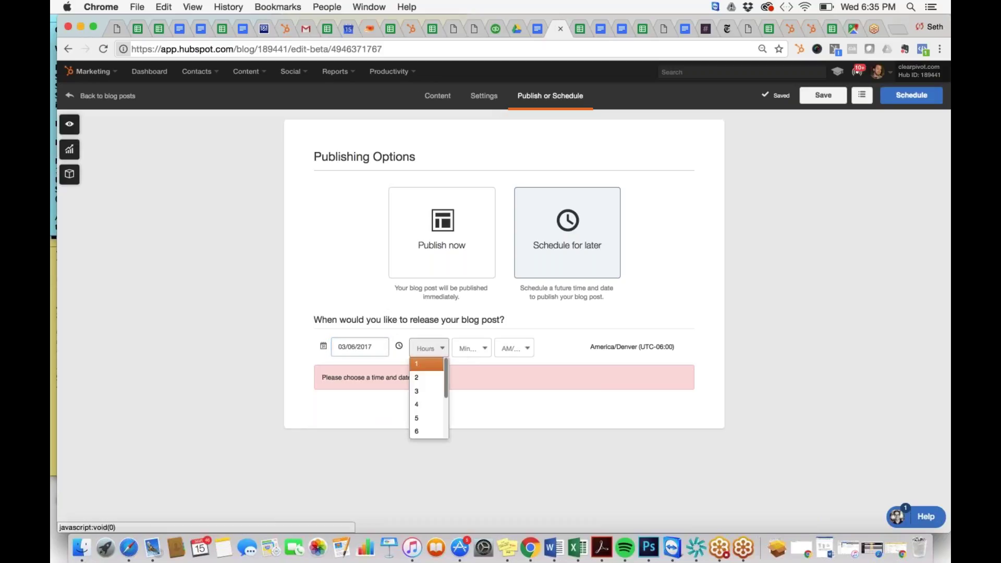
left_click(428, 380)
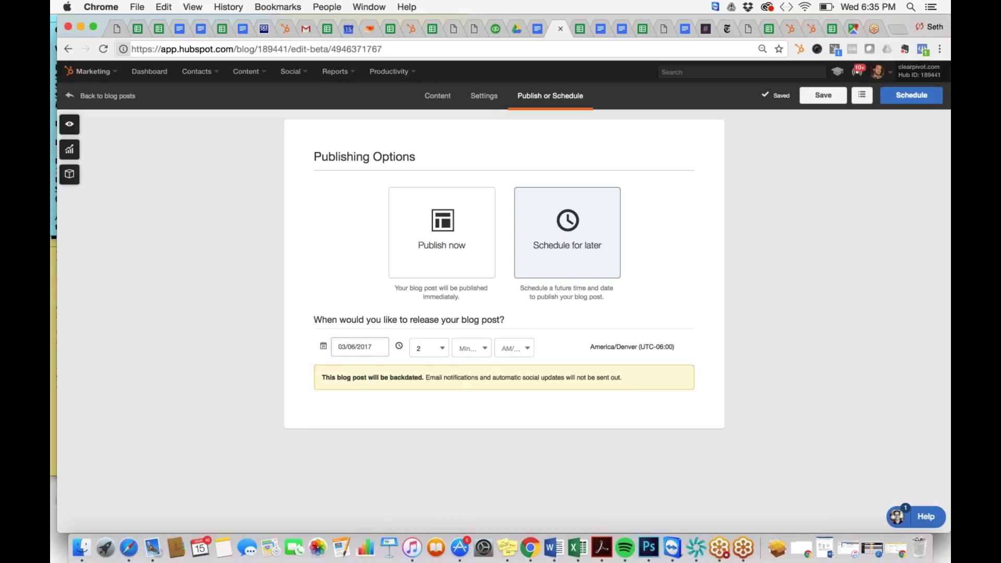
left_click(465, 353)
left_click(461, 363)
left_click(511, 347)
left_click(510, 375)
- Schedule the post, confirm its publication, and return to the list of all blog posts
left_click(912, 95)
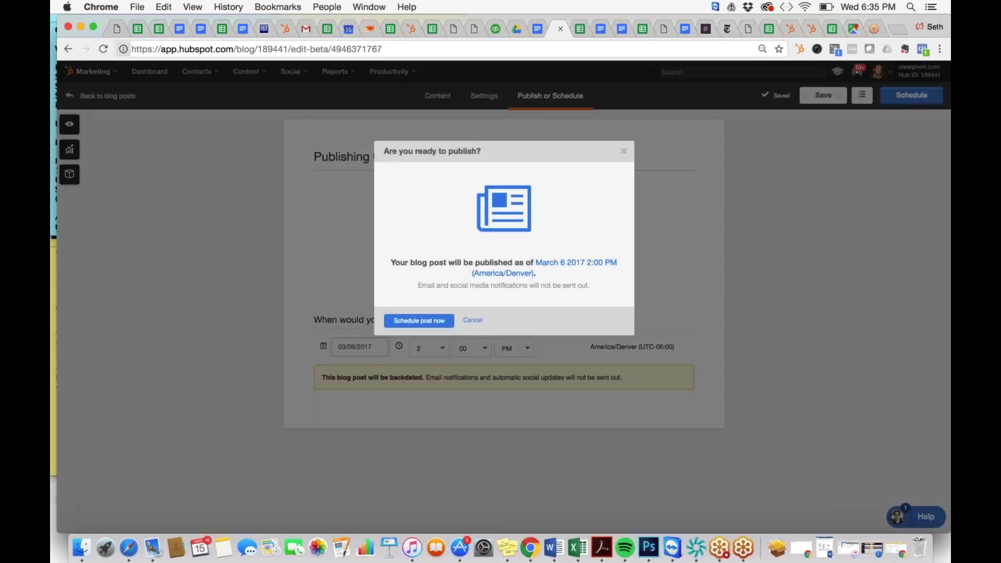
left_click(429, 322)
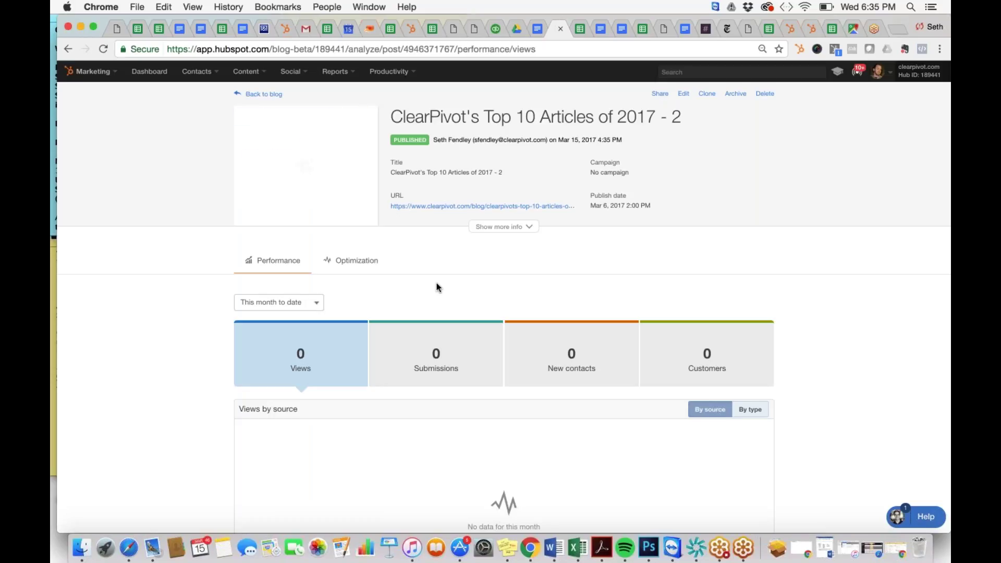
left_click(262, 94)
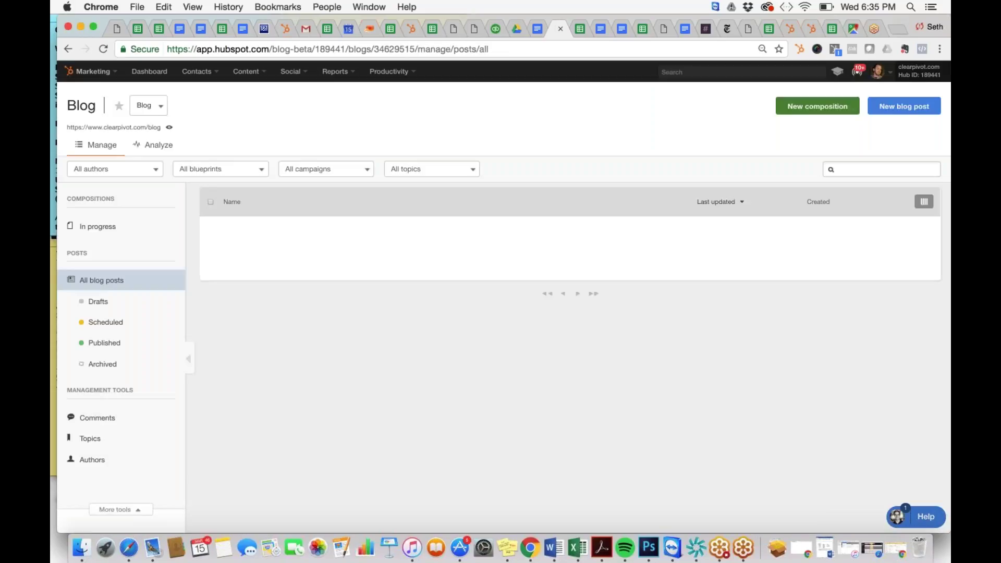
- Unpublish the blog post "ClearPivot's Top 10 Articles of 2017 - 2" and confirm the change
mouse_move(227, 272)
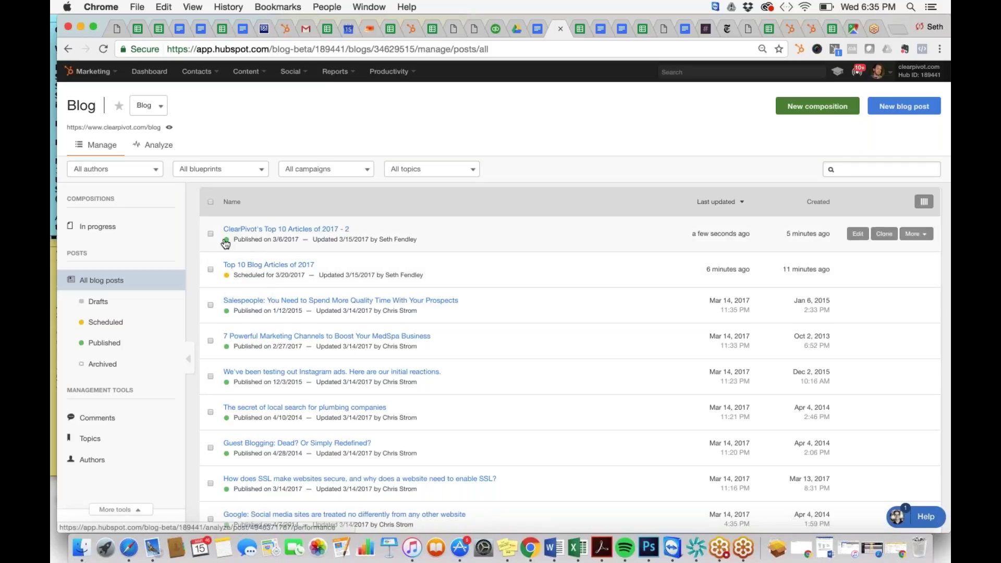
left_click(210, 269)
left_click(210, 233)
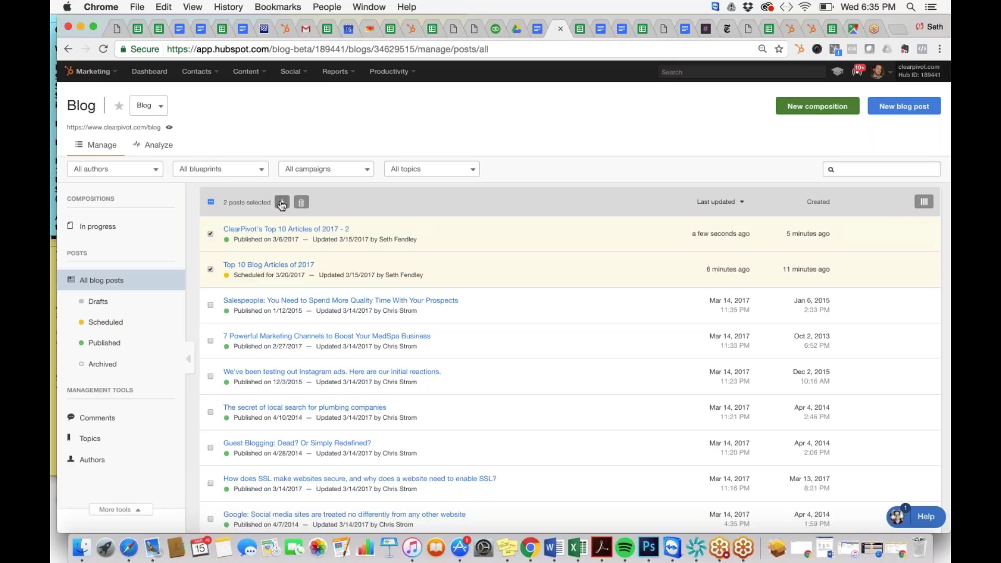
left_click(913, 233)
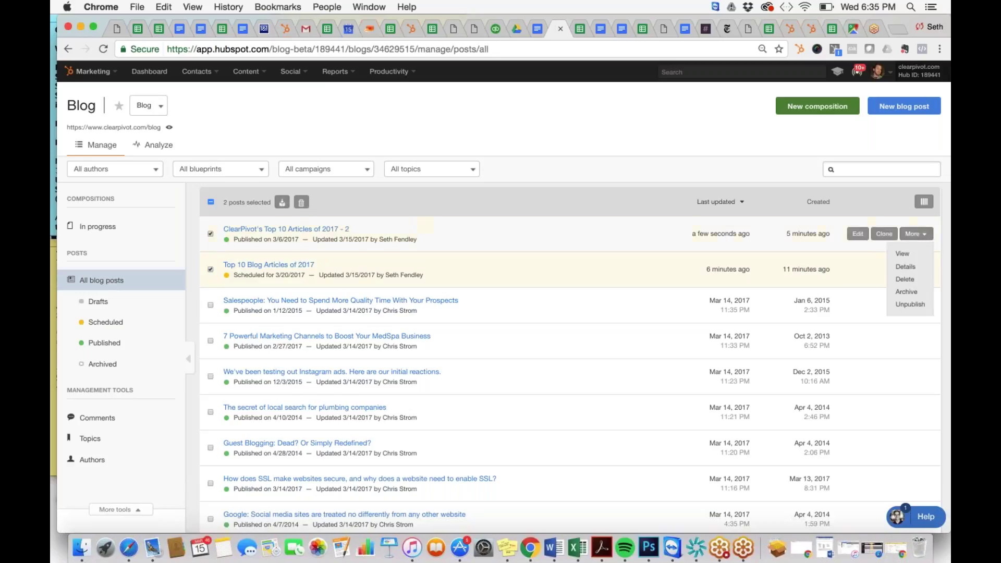
left_click(910, 304)
left_click(432, 233)
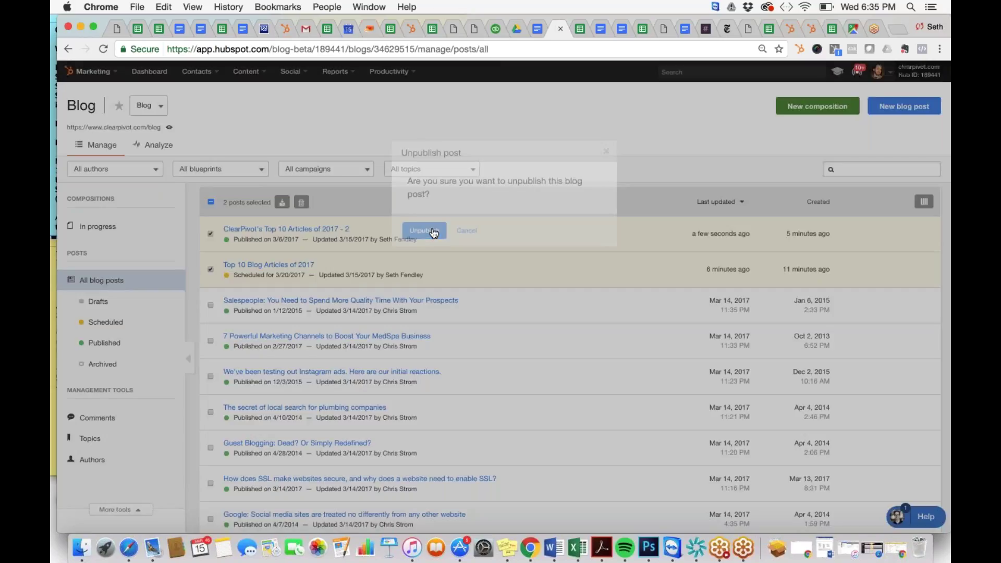
- Unpublish the scheduled blog post "Top 10 Blog Articles of 2017" and confirm the change
left_click(926, 271)
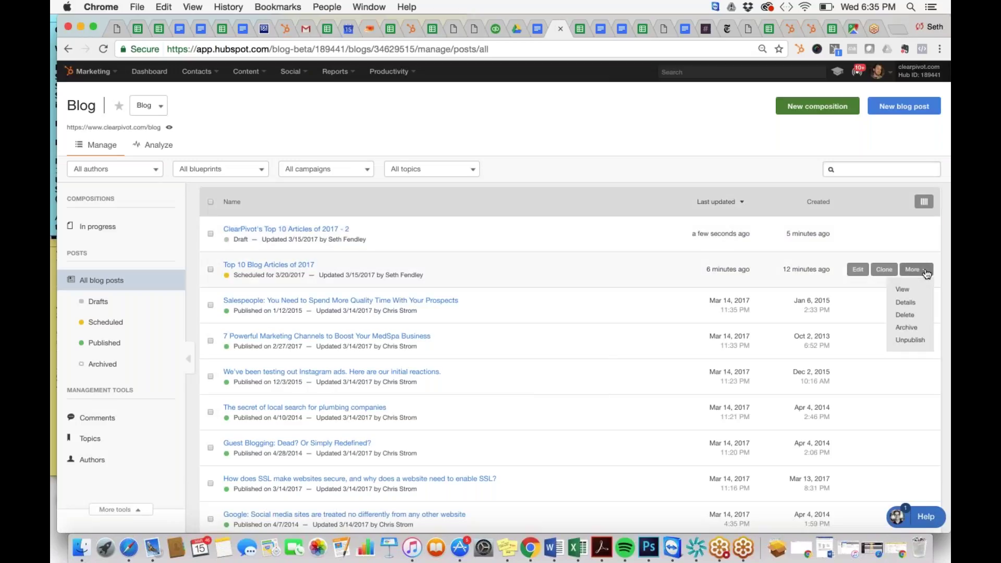
left_click(909, 339)
left_click(424, 230)
- Permanently delete the two draft posts "ClearPivot's Top 10 Articles of 2017 - 2" and "Top 10 Blog Articles of 2017"
left_click(210, 233)
left_click(210, 269)
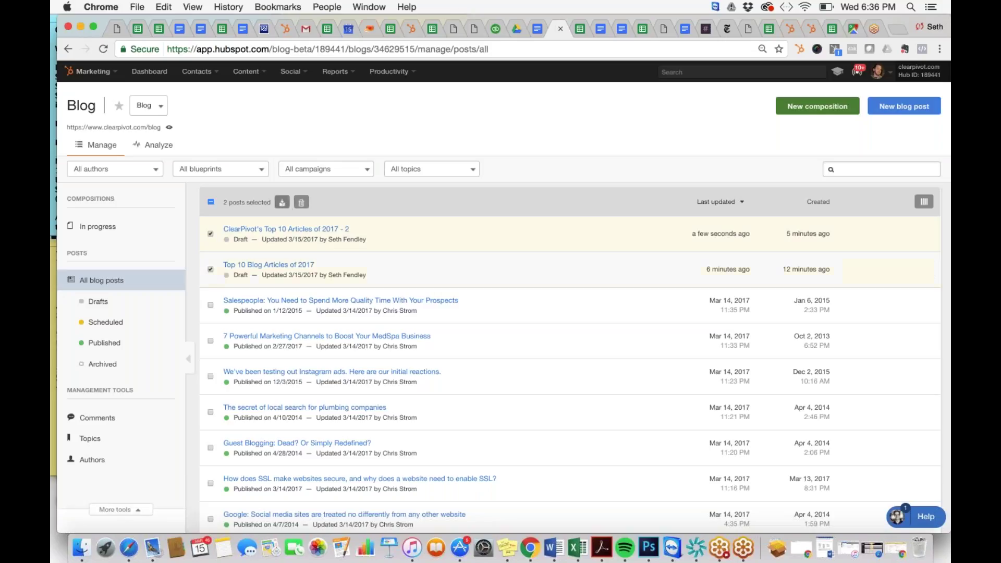
left_click(302, 202)
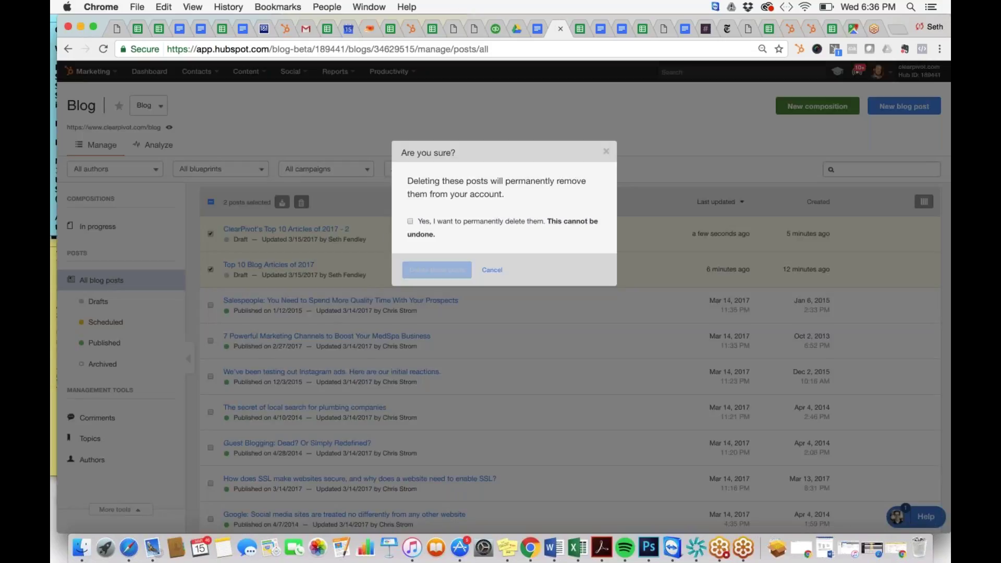
left_click(409, 221)
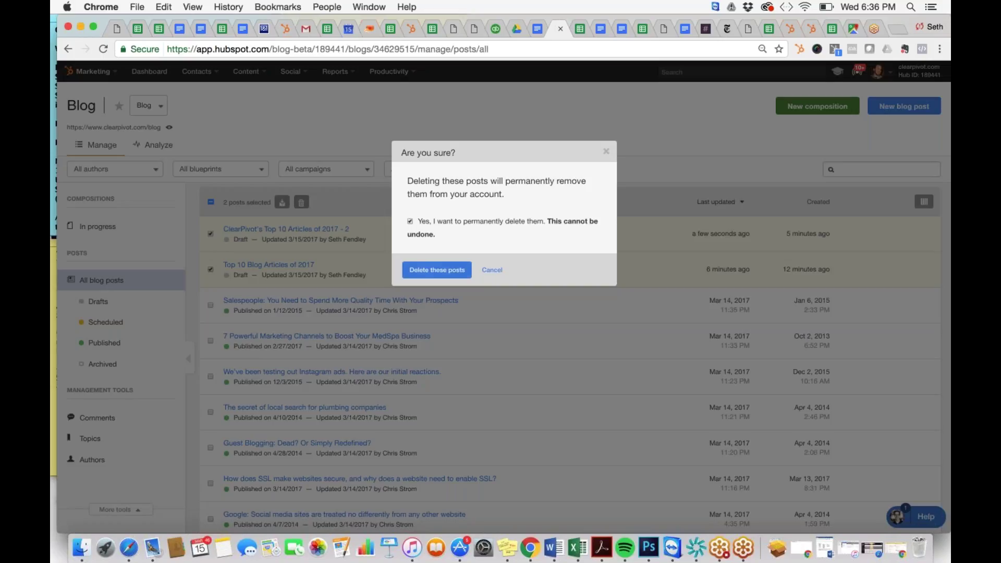
left_click(426, 269)
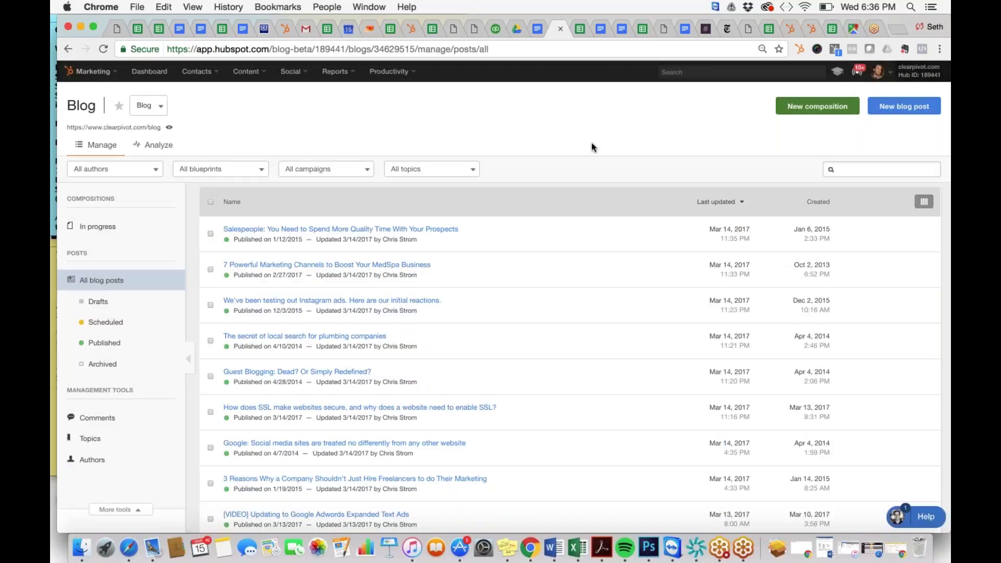